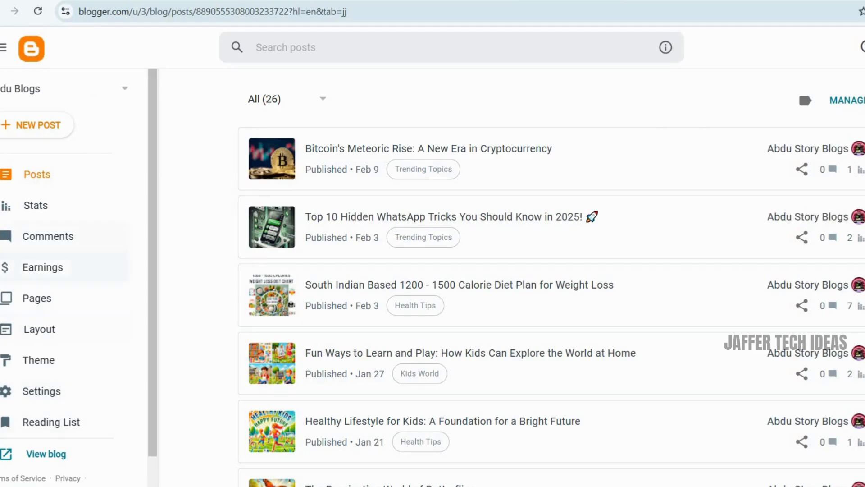
Examine the live blog's Kids World page, including its header banner, menu, posts and sidebar gadgets.
{"action": "key", "text": "ctrl+Tab"}
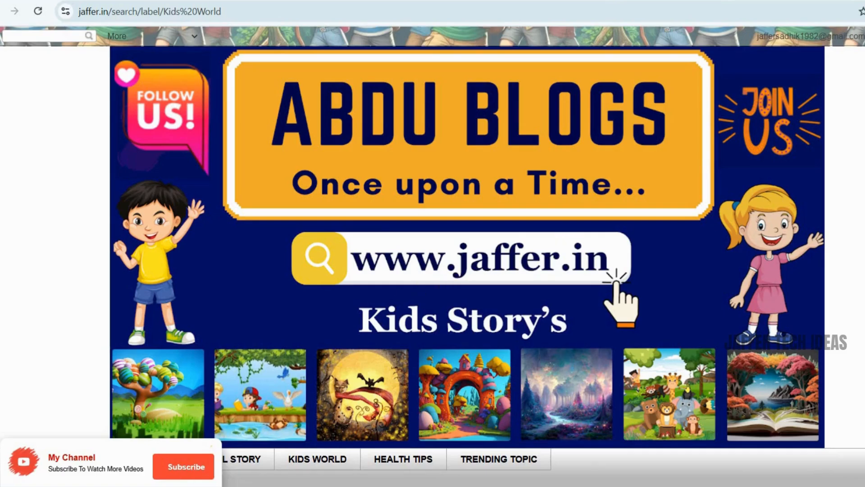
{"action": "scroll", "coordinate": [482, 178], "scroll_direction": "down", "scroll_amount": 7}
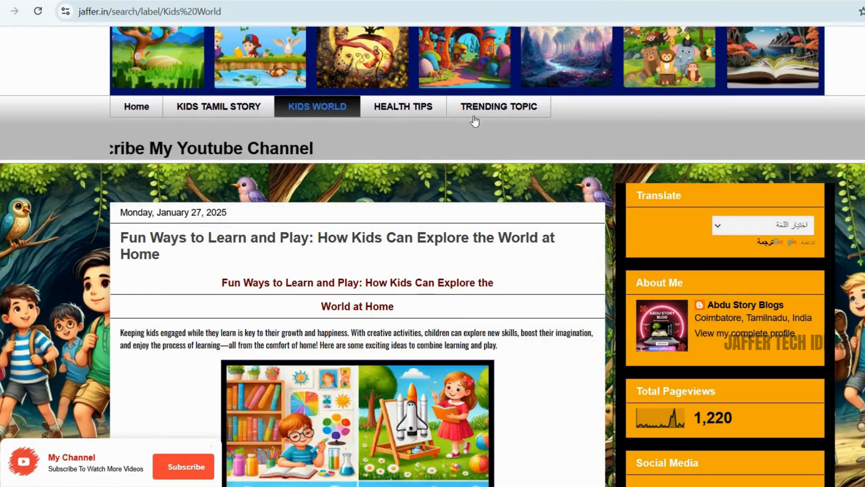
{"action": "scroll", "coordinate": [685, 100], "scroll_direction": "down", "scroll_amount": 6}
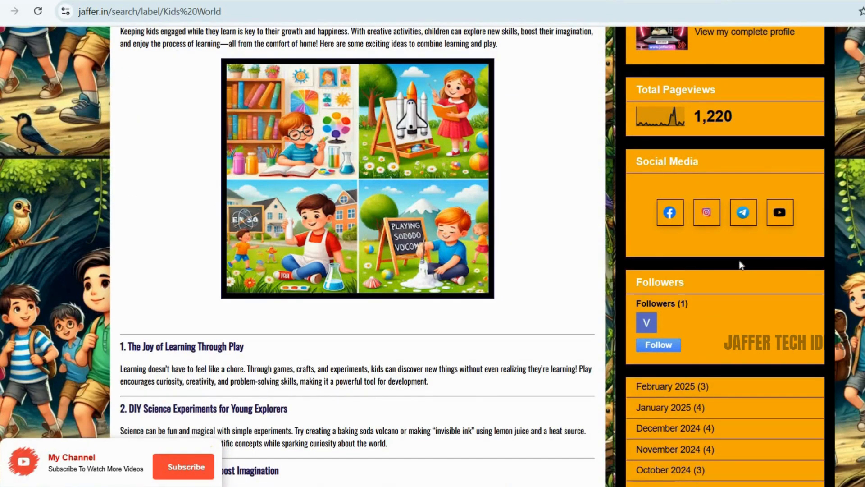
{"action": "scroll", "coordinate": [739, 260], "scroll_direction": "down", "scroll_amount": 15}
{"action": "scroll", "coordinate": [738, 252], "scroll_direction": "up", "scroll_amount": 7}
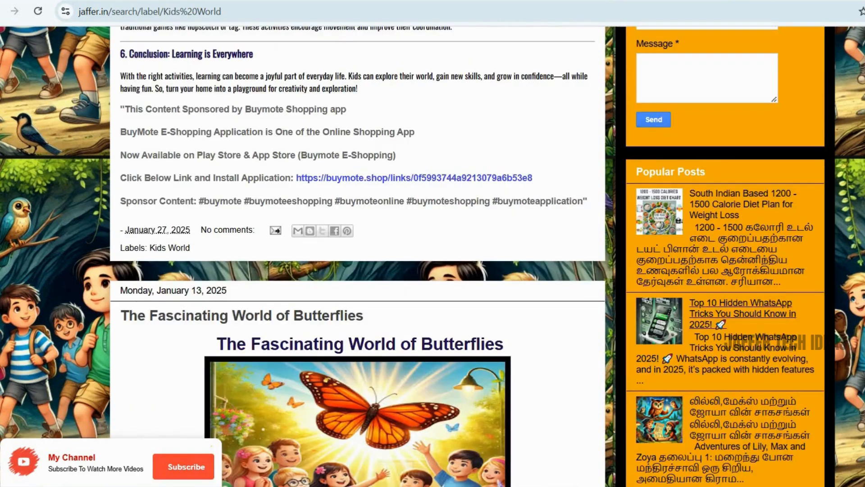
{"action": "scroll", "coordinate": [739, 270], "scroll_direction": "up", "scroll_amount": 7}
{"action": "scroll", "coordinate": [739, 283], "scroll_direction": "down", "scroll_amount": 1}
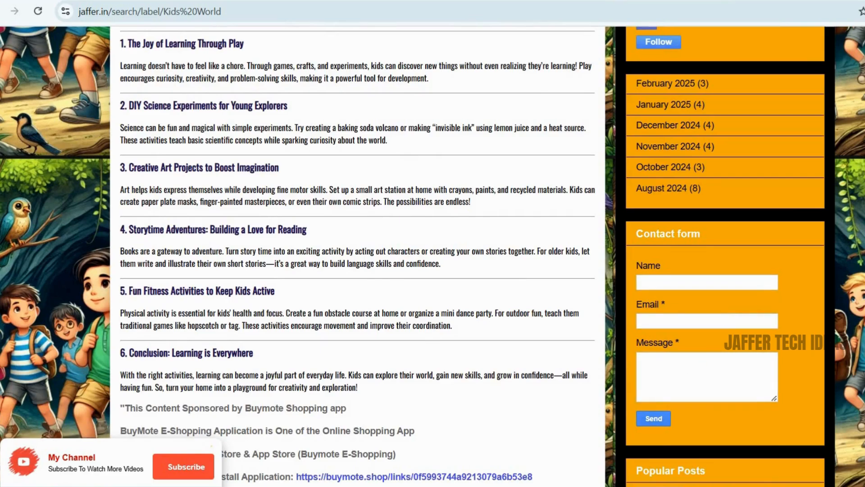
{"action": "scroll", "coordinate": [357, 253], "scroll_direction": "down", "scroll_amount": 20}
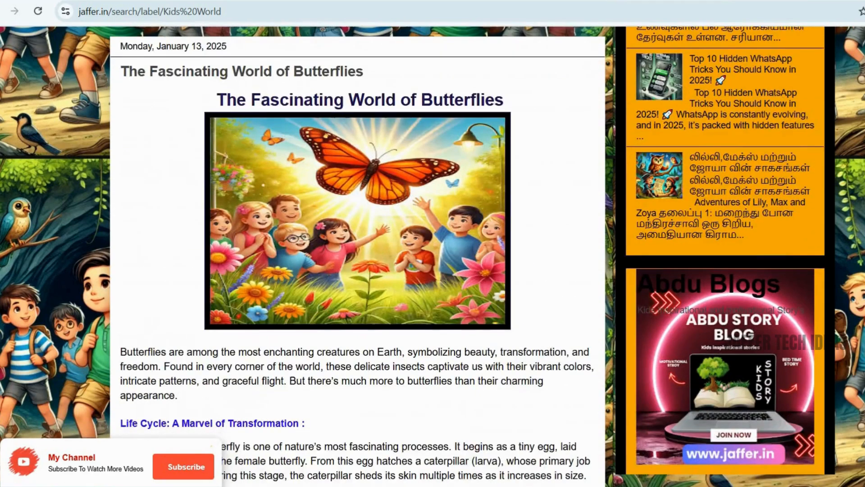
{"action": "scroll", "coordinate": [357, 253], "scroll_direction": "down", "scroll_amount": 15}
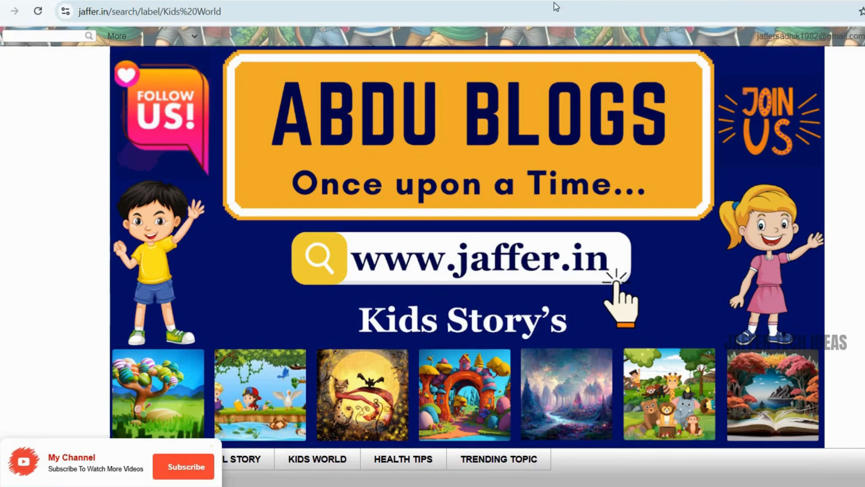
Review the blog's settings for basic details, privacy, publishing domain, HTTPS availability and redirect, and permissions.
{"action": "left_click", "coordinate": [441, 1]}
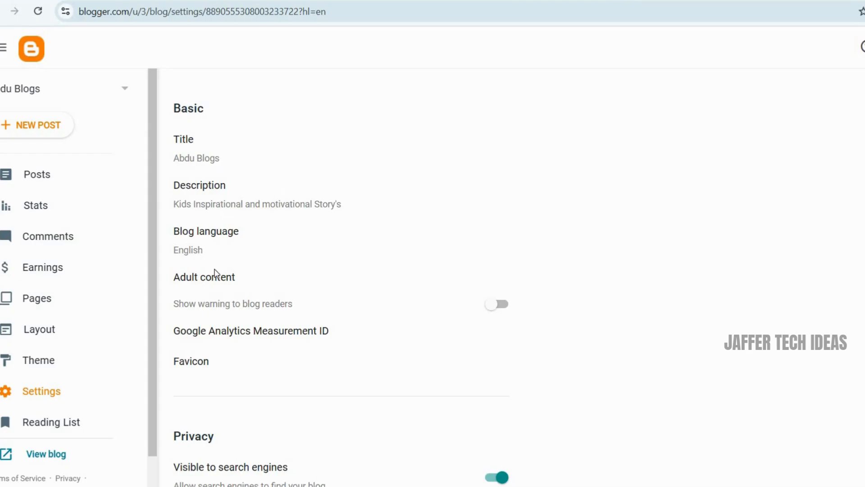
{"action": "scroll", "coordinate": [235, 325], "scroll_direction": "down", "scroll_amount": 6}
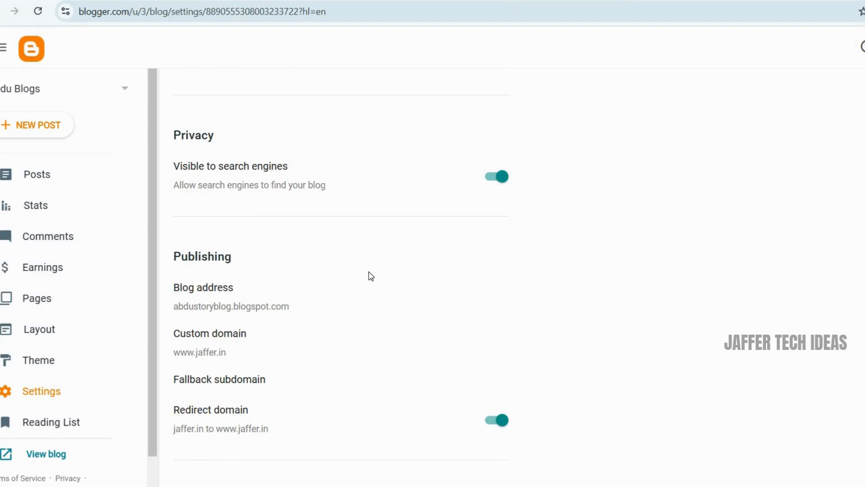
{"action": "scroll", "coordinate": [369, 275], "scroll_direction": "down", "scroll_amount": 6}
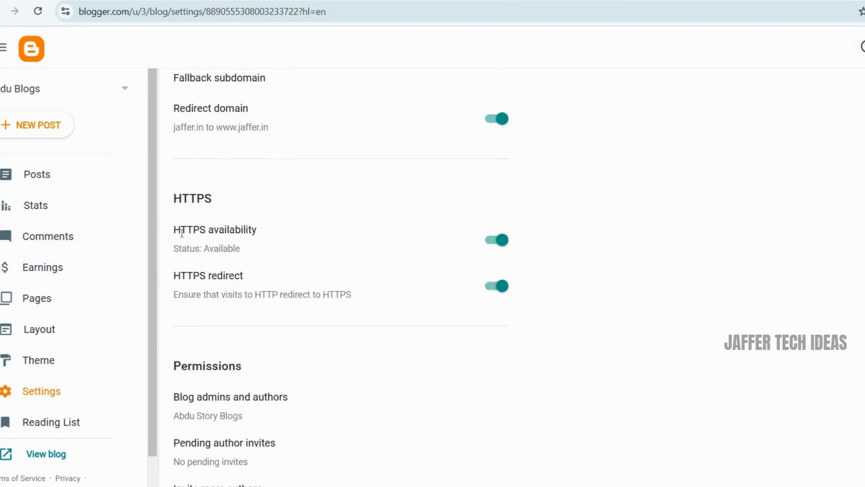
{"action": "left_click_drag", "start_coordinate": [173, 228], "coordinate": [249, 245]}
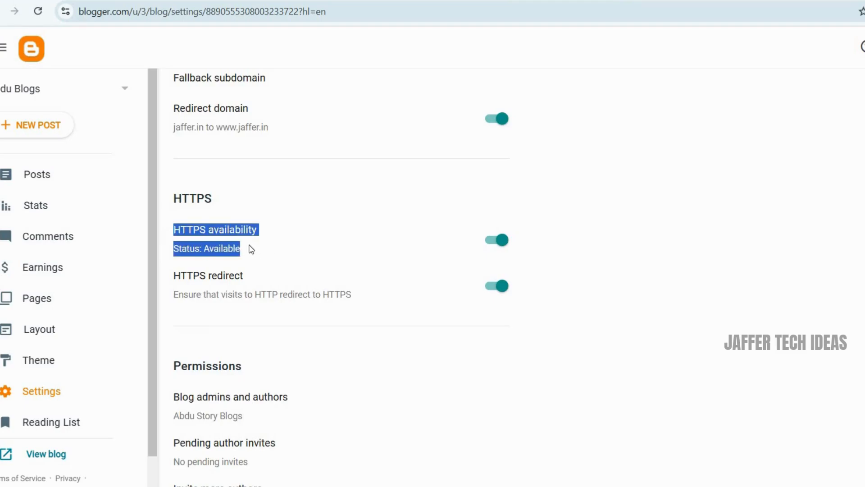
{"action": "left_click", "coordinate": [509, 261]}
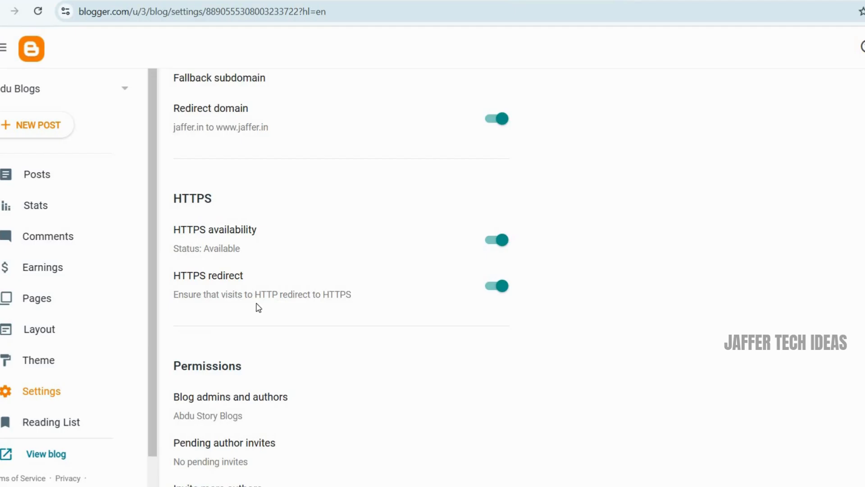
{"action": "scroll", "coordinate": [258, 308], "scroll_direction": "down", "scroll_amount": 6}
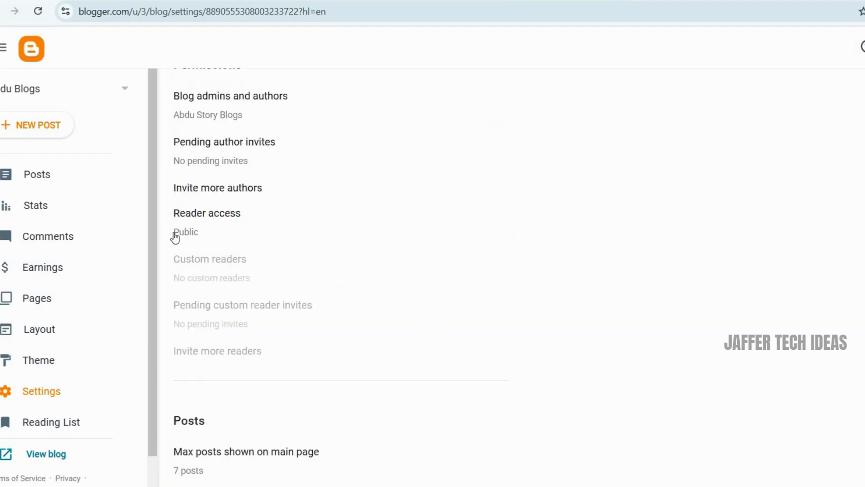
{"action": "scroll", "coordinate": [166, 247], "scroll_direction": "up", "scroll_amount": 6}
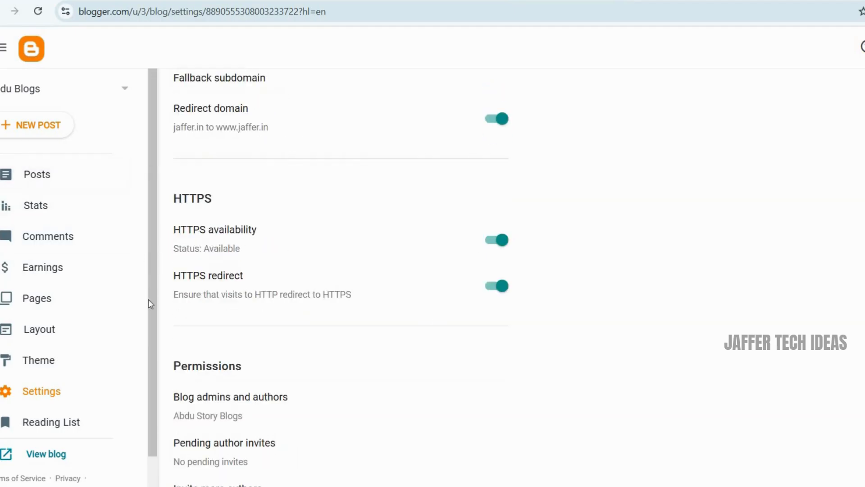
Open the blog's Layout page and view the live blog for comparison.
{"action": "left_click", "coordinate": [57, 332]}
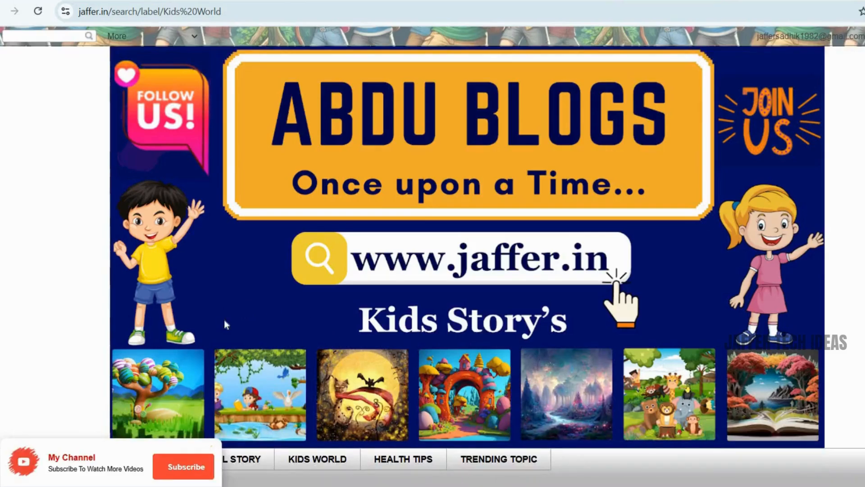
{"action": "scroll", "coordinate": [755, 215], "scroll_direction": "down", "scroll_amount": 7}
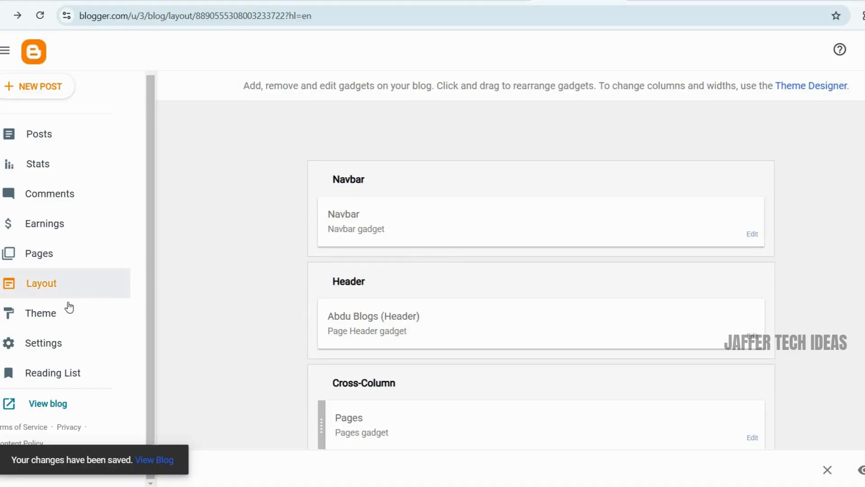
Browse the available blog themes and select the Simple Deep theme to look at its larger preview without applying it.
{"action": "left_click", "coordinate": [52, 316]}
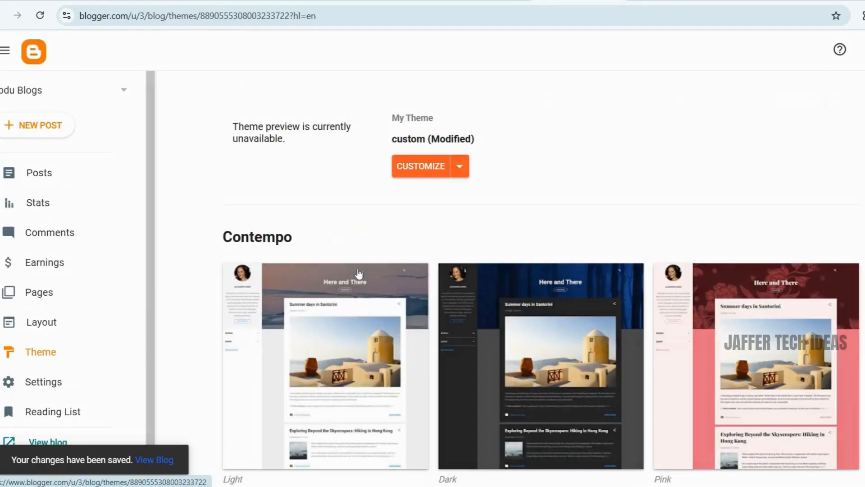
{"action": "scroll", "coordinate": [459, 244], "scroll_direction": "down", "scroll_amount": 6}
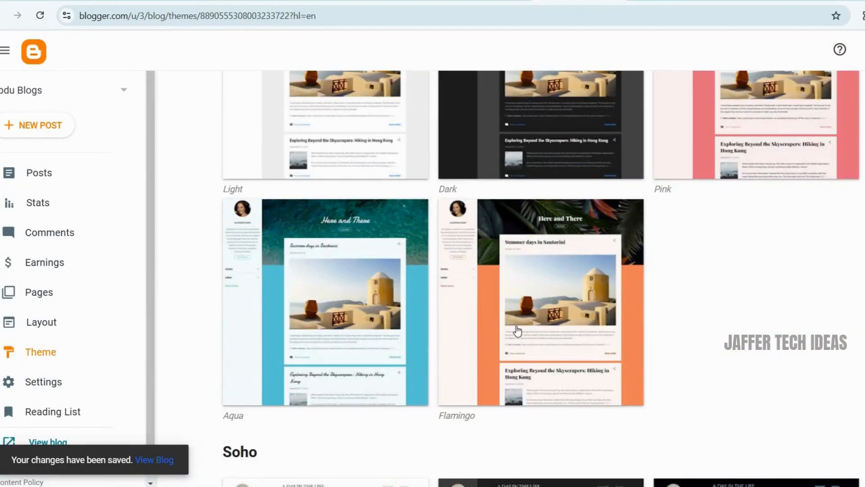
{"action": "scroll", "coordinate": [517, 331], "scroll_direction": "down", "scroll_amount": 12}
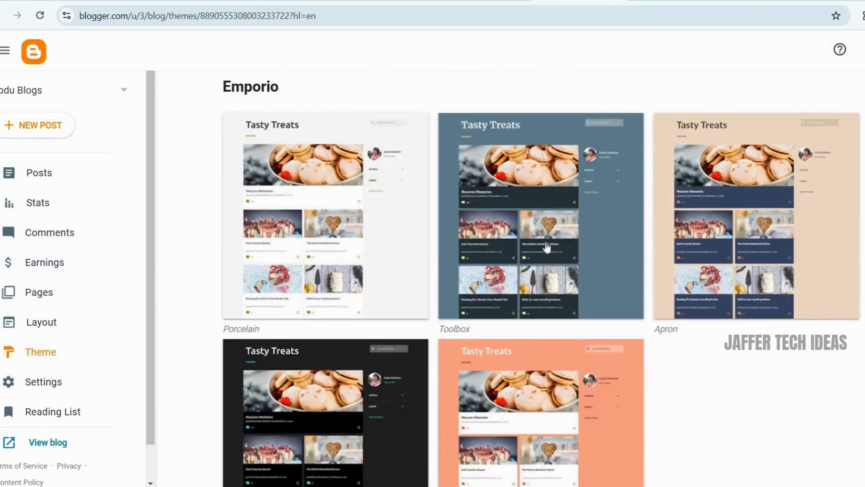
{"action": "scroll", "coordinate": [536, 253], "scroll_direction": "down", "scroll_amount": 8}
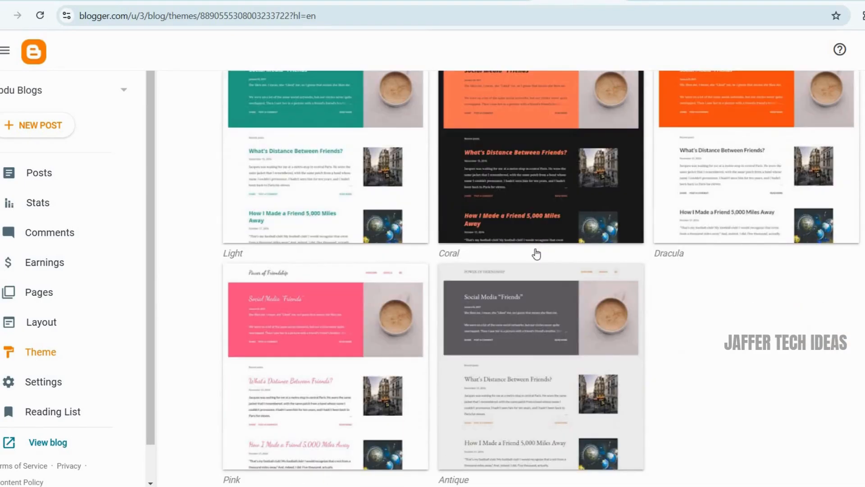
{"action": "scroll", "coordinate": [537, 252], "scroll_direction": "down", "scroll_amount": 10}
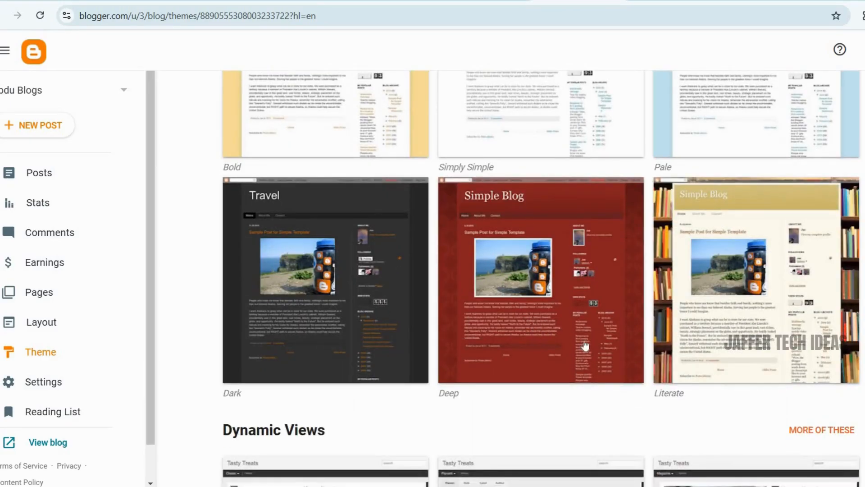
{"action": "left_click", "coordinate": [599, 325]}
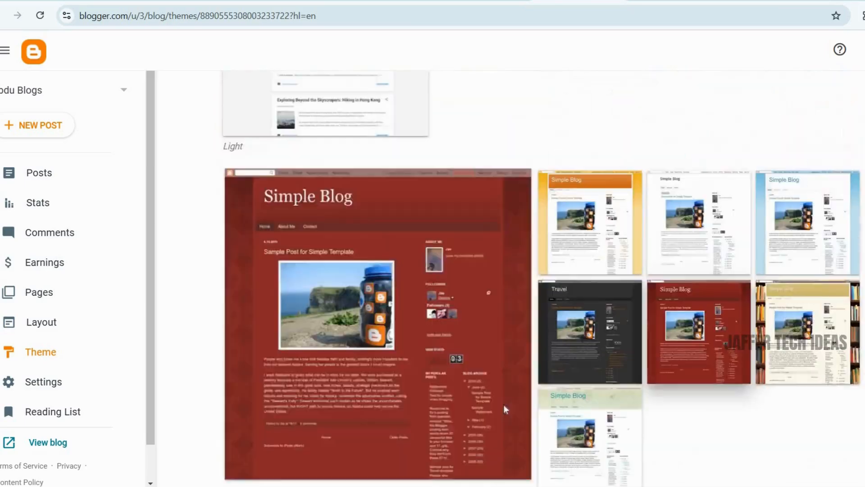
{"action": "scroll", "coordinate": [467, 383], "scroll_direction": "down", "scroll_amount": 5}
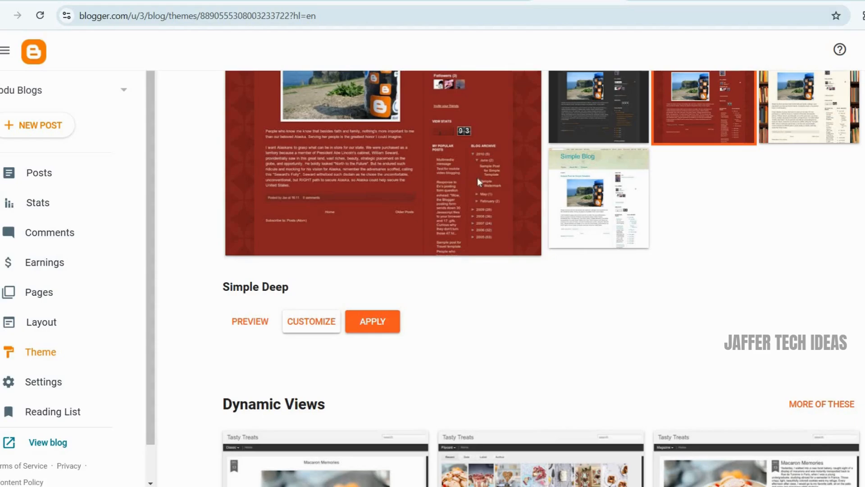
{"action": "scroll", "coordinate": [484, 256], "scroll_direction": "down", "scroll_amount": 10}
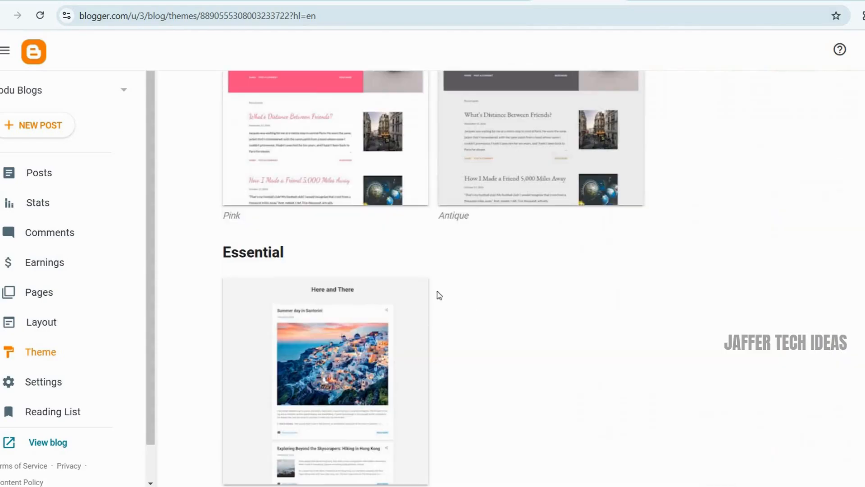
Inspect the Header gadget's title, description and image options in the layout, compare them with the live banner, and close without saving.
{"action": "left_click", "coordinate": [84, 323]}
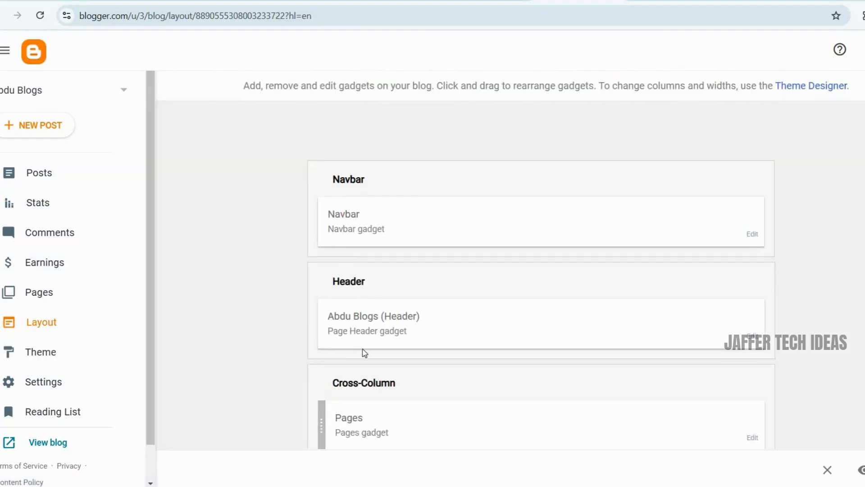
{"action": "left_click", "coordinate": [749, 342]}
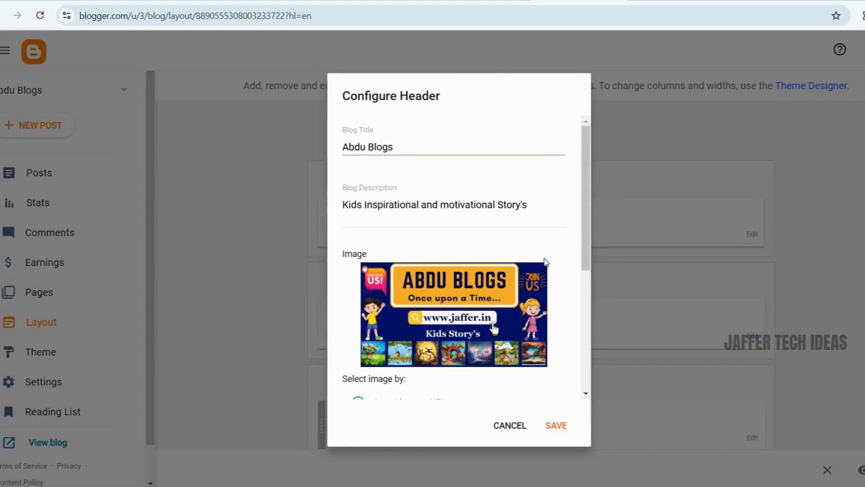
{"action": "scroll", "coordinate": [457, 163], "scroll_direction": "down", "scroll_amount": 1}
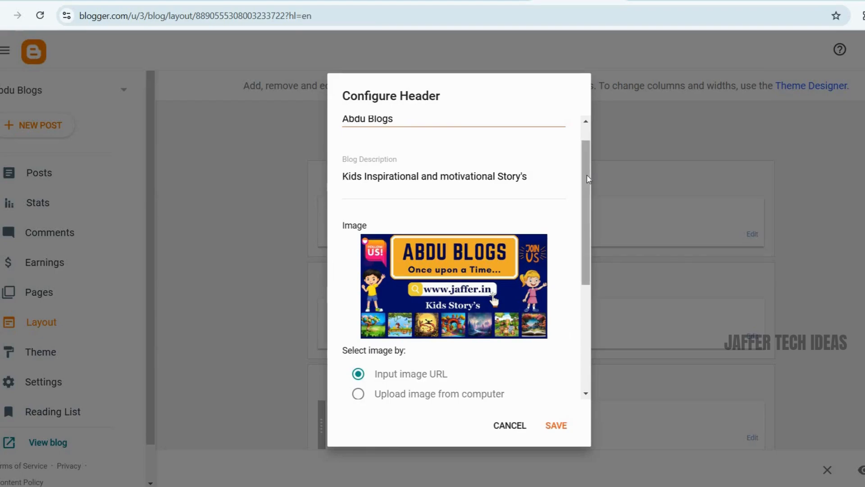
{"action": "scroll", "coordinate": [588, 194], "scroll_direction": "down", "scroll_amount": 1}
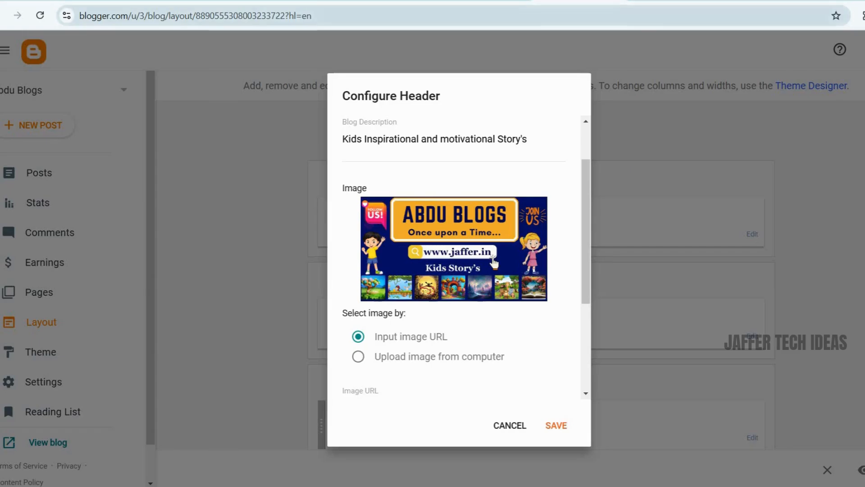
{"action": "left_click", "coordinate": [651, 1]}
{"action": "scroll", "coordinate": [485, 186], "scroll_direction": "up", "scroll_amount": 5}
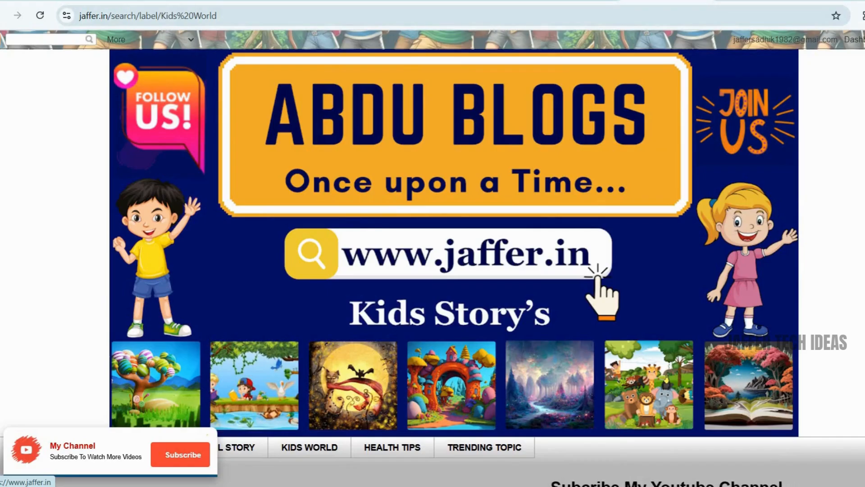
{"action": "left_click", "coordinate": [579, 1]}
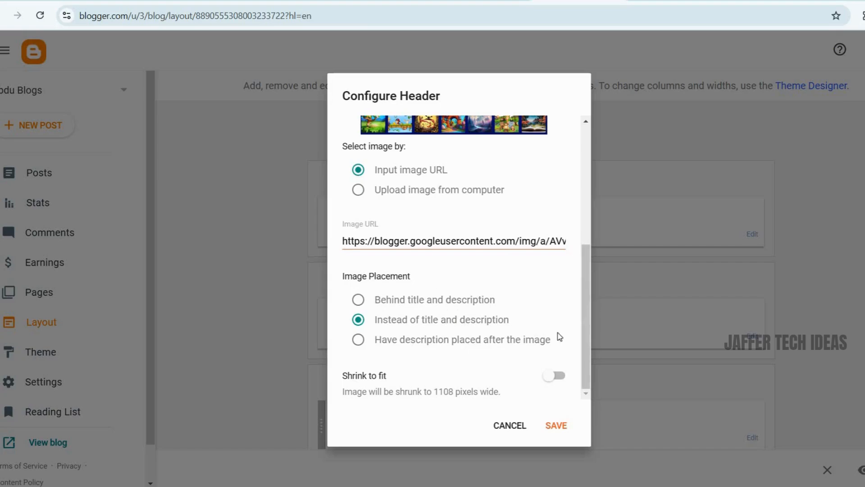
{"action": "left_click", "coordinate": [511, 429]}
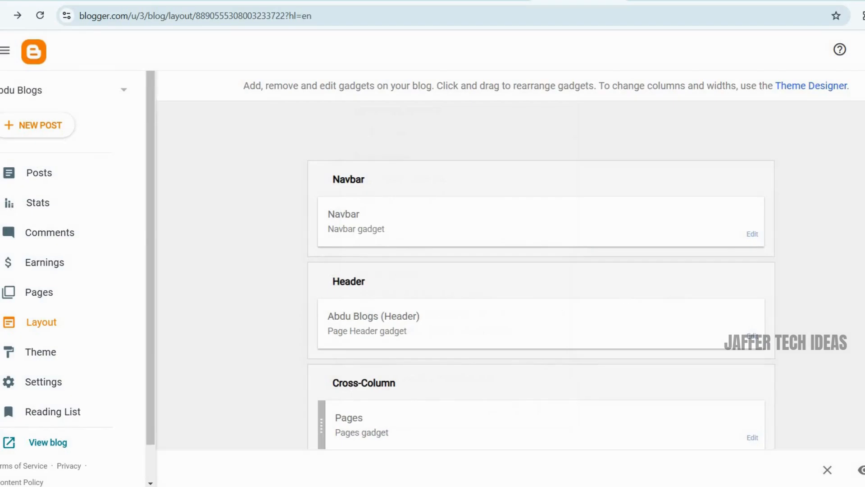
Compare the live blog's menu, scrolling text and sidebar with the Cross-Column, Main and sidebar-right-1 gadgets in the layout.
{"action": "scroll", "coordinate": [716, 215], "scroll_direction": "down", "scroll_amount": 4}
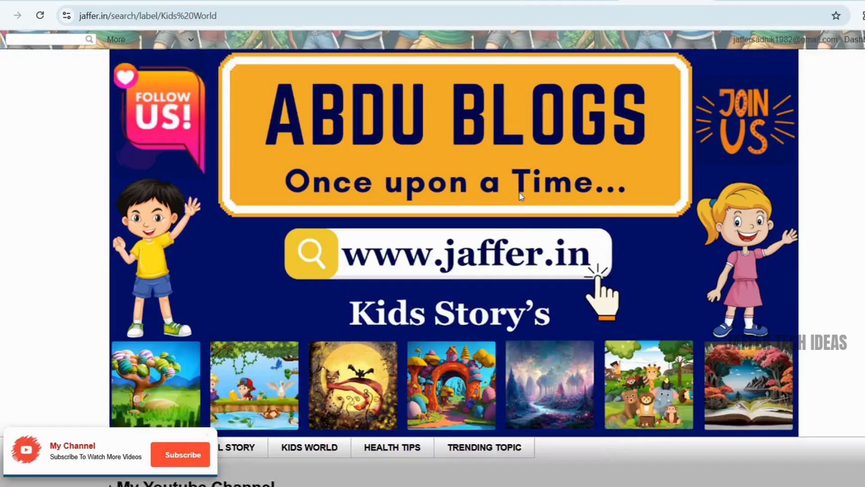
{"action": "scroll", "coordinate": [434, 185], "scroll_direction": "down", "scroll_amount": 5}
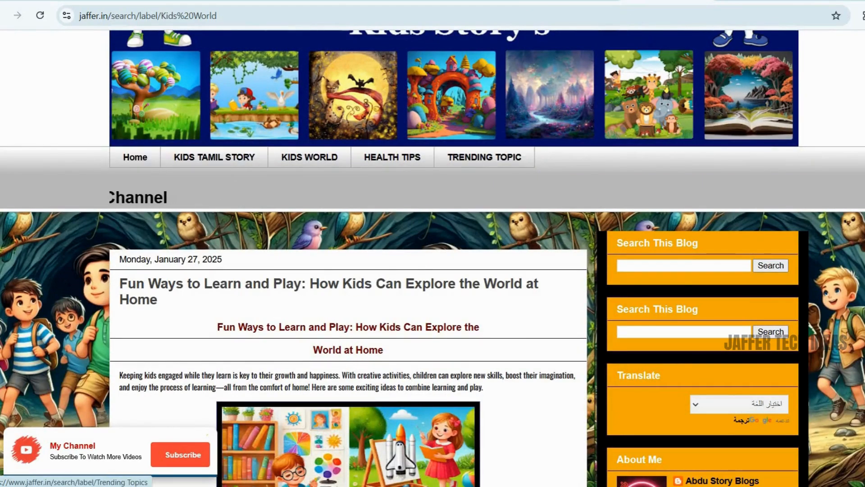
{"action": "key", "text": "alt+Left"}
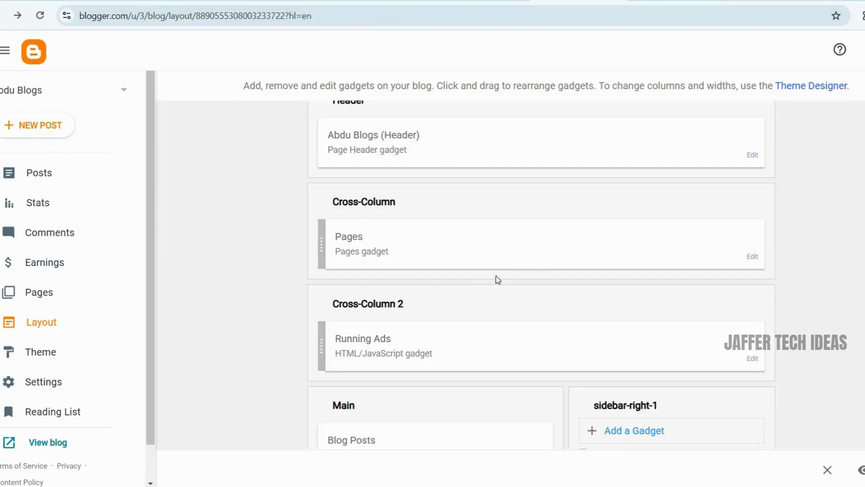
{"action": "scroll", "coordinate": [631, 361], "scroll_direction": "down", "scroll_amount": 6}
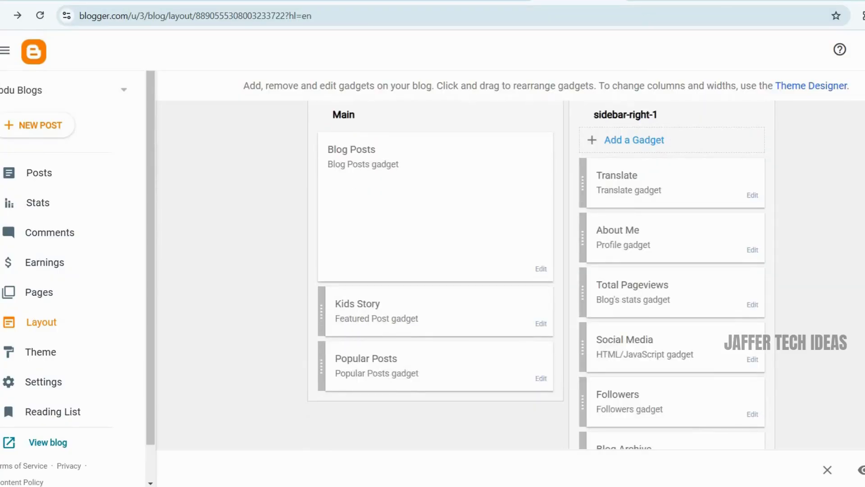
Compare the sidebar-right-1 gadgets in the layout with the live blog's sidebar, from Translate down to Popular Posts.
{"action": "key", "text": "alt+Right"}
{"action": "scroll", "coordinate": [721, 239], "scroll_direction": "down", "scroll_amount": 6}
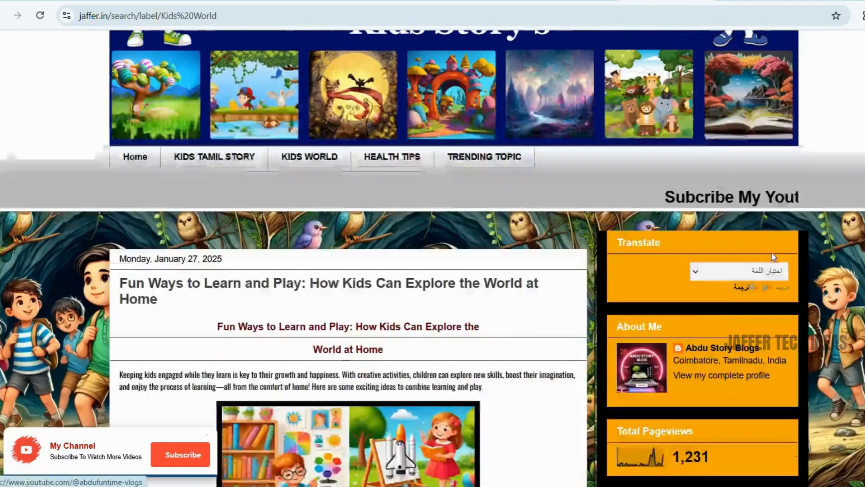
{"action": "left_click", "coordinate": [579, 1]}
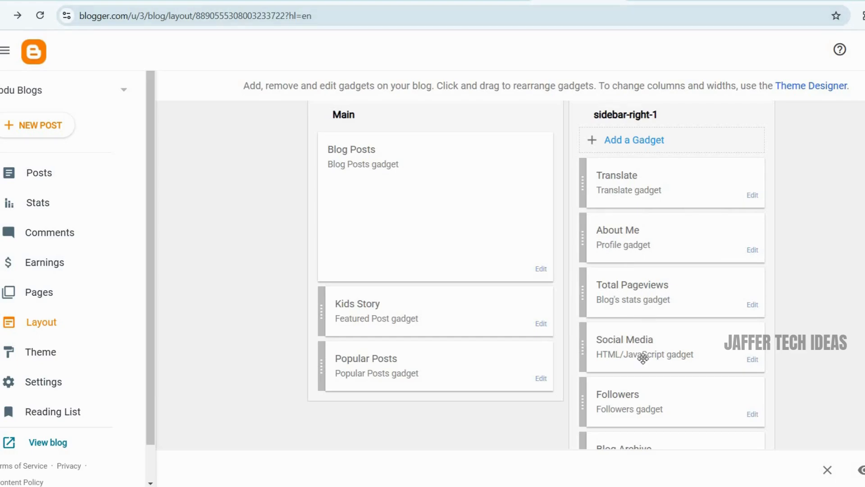
{"action": "scroll", "coordinate": [643, 358], "scroll_direction": "down", "scroll_amount": 5}
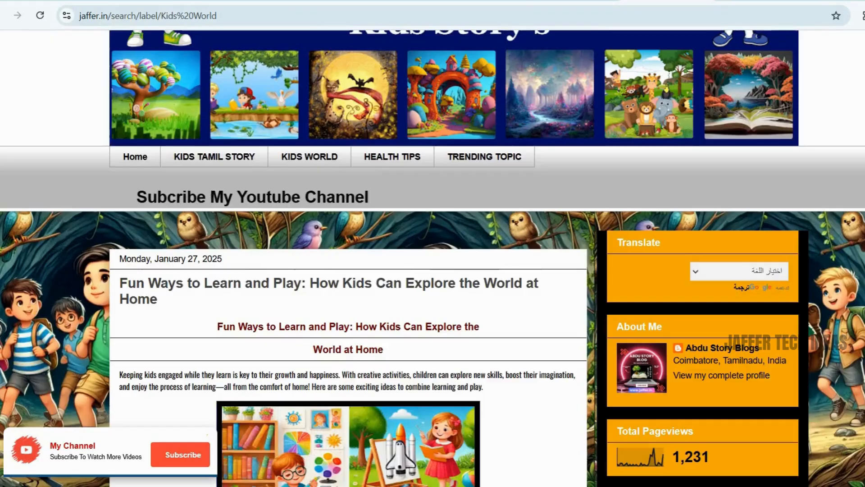
{"action": "scroll", "coordinate": [676, 149], "scroll_direction": "down", "scroll_amount": 2}
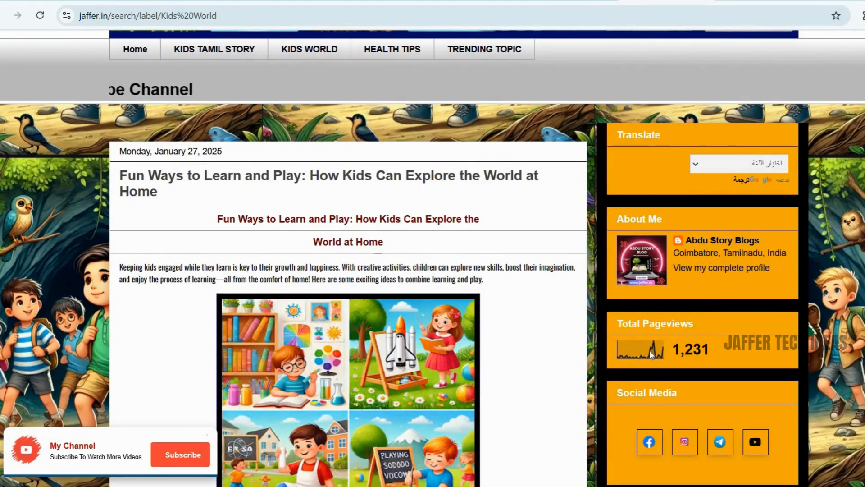
{"action": "scroll", "coordinate": [827, 162], "scroll_direction": "down", "scroll_amount": 6}
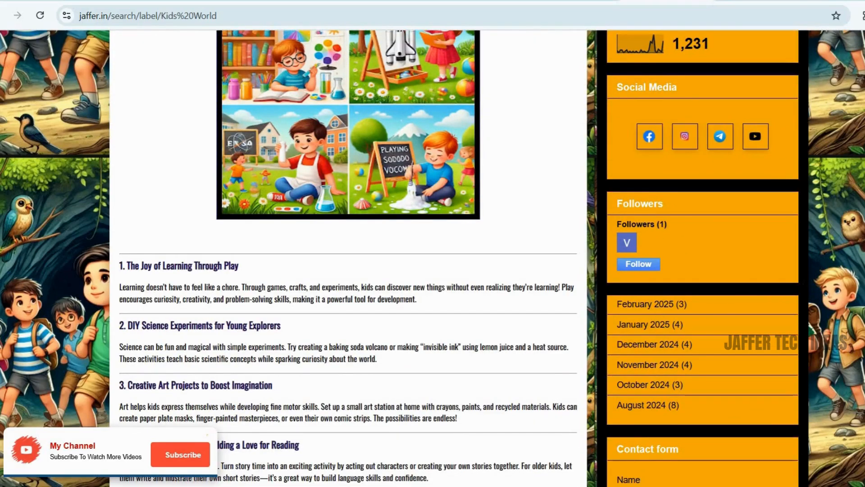
{"action": "scroll", "coordinate": [452, 258], "scroll_direction": "down", "scroll_amount": 8}
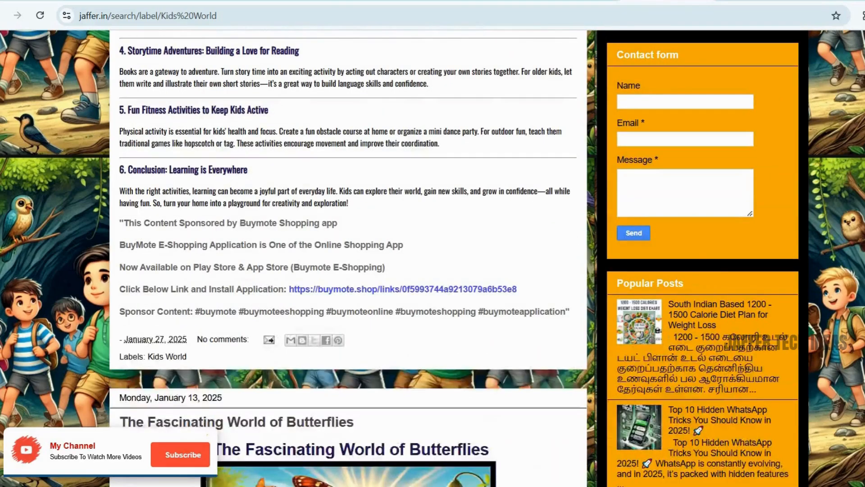
{"action": "scroll", "coordinate": [692, 311], "scroll_direction": "up", "scroll_amount": 15}
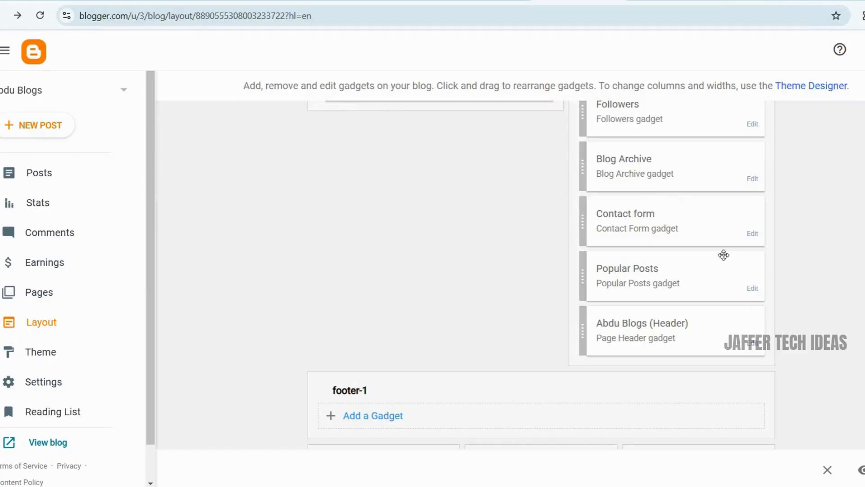
Add a Blog Search gadget titled "Search This Blog" to the sidebar-right-1 section and save it.
{"action": "scroll", "coordinate": [723, 255], "scroll_direction": "up", "scroll_amount": 5}
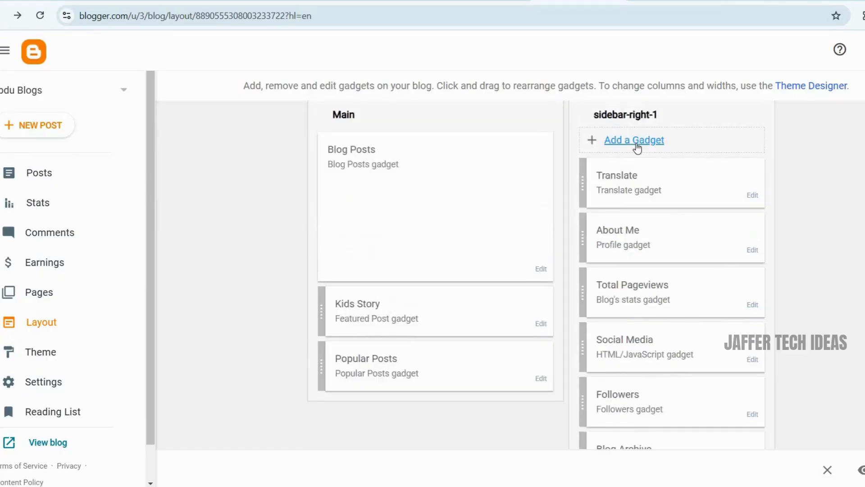
{"action": "left_click", "coordinate": [636, 140]}
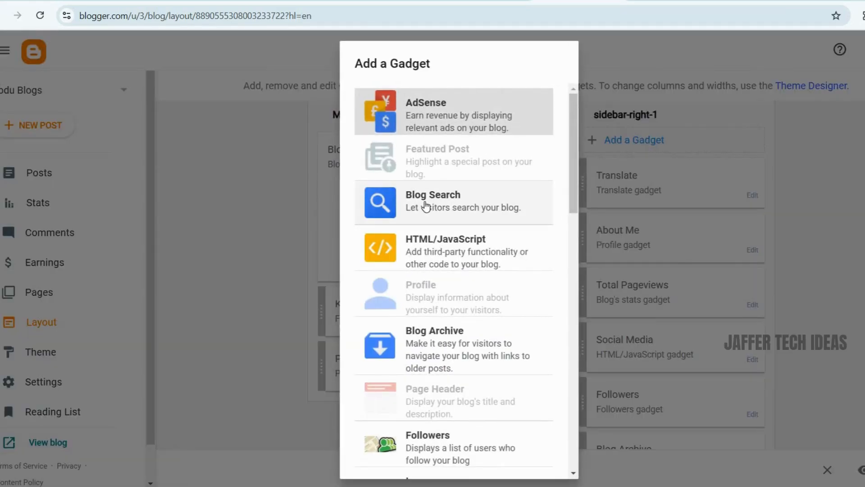
{"action": "left_click", "coordinate": [425, 206]}
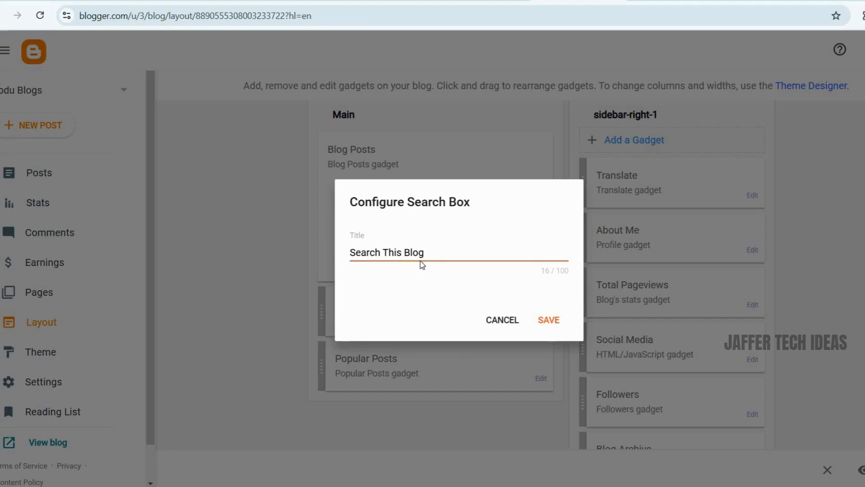
{"action": "left_click", "coordinate": [549, 320]}
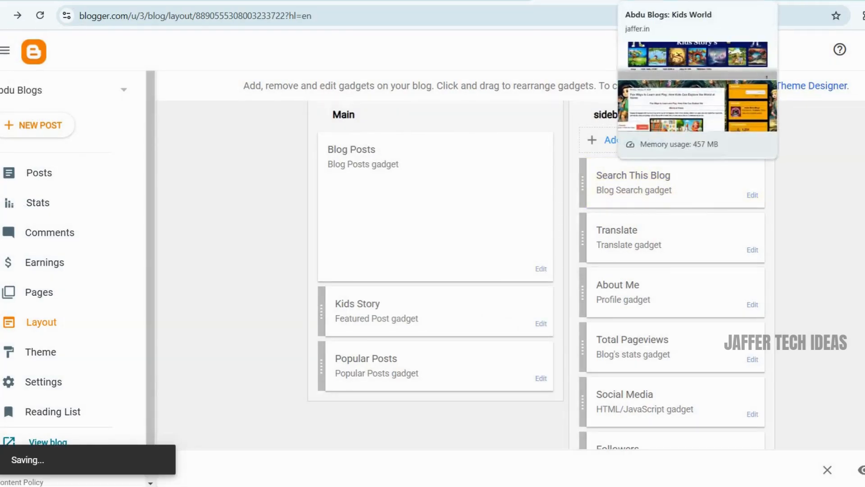
Reload the live blog and place the cursor in the sidebar's Search This Blog field.
{"action": "left_click", "coordinate": [667, 1]}
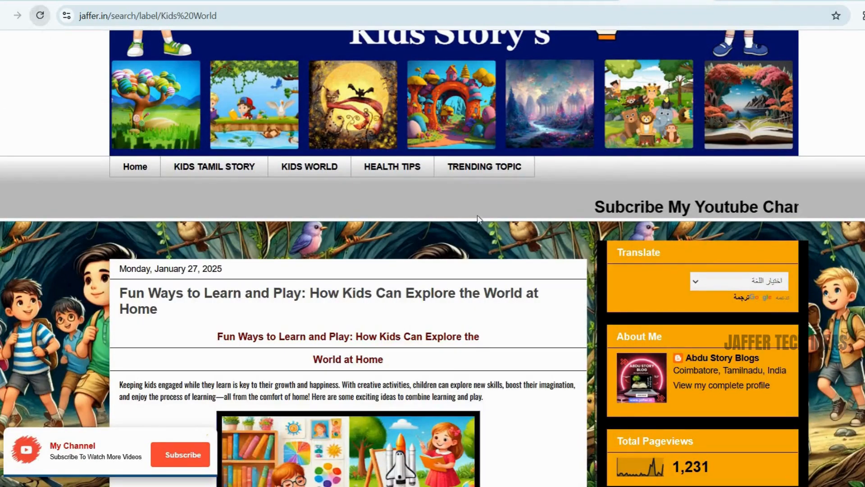
{"action": "left_click", "coordinate": [41, 16]}
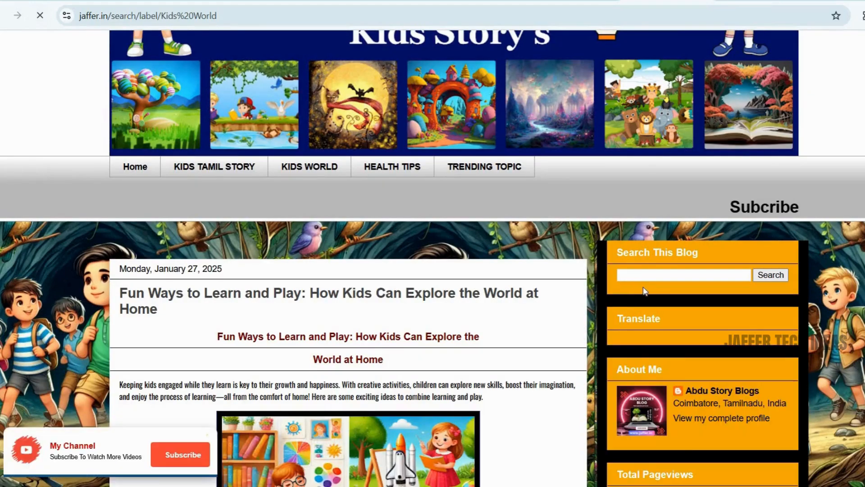
{"action": "left_click", "coordinate": [645, 280]}
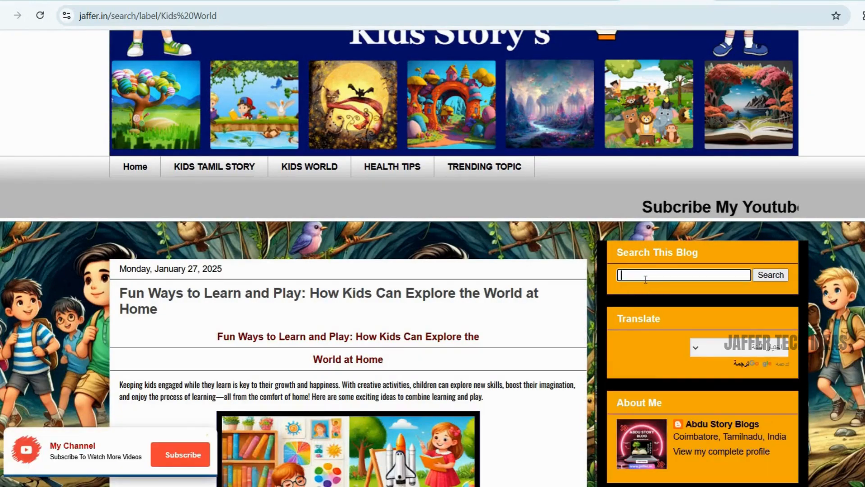
{"action": "type", "text": "kids"}
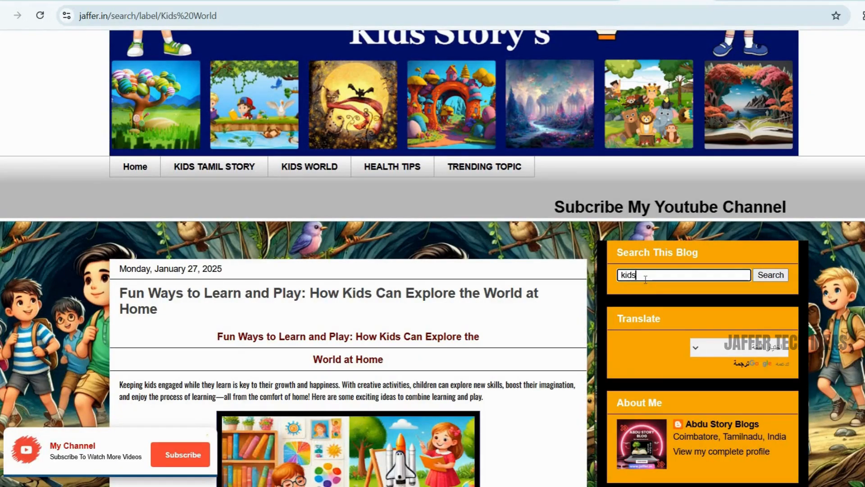
{"action": "key", "text": "BackSpace"}
{"action": "key", "text": "BackSpace"}
{"action": "key", "text": "BackSpace"}
{"action": "key", "text": "BackSpace"}
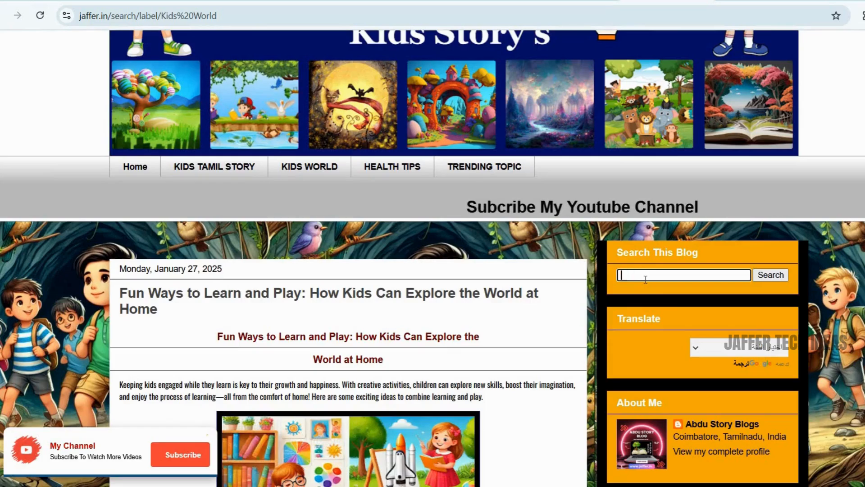
Search the live blog for "health tips" and look through the resulting page.
{"action": "type", "text": "health tips"}
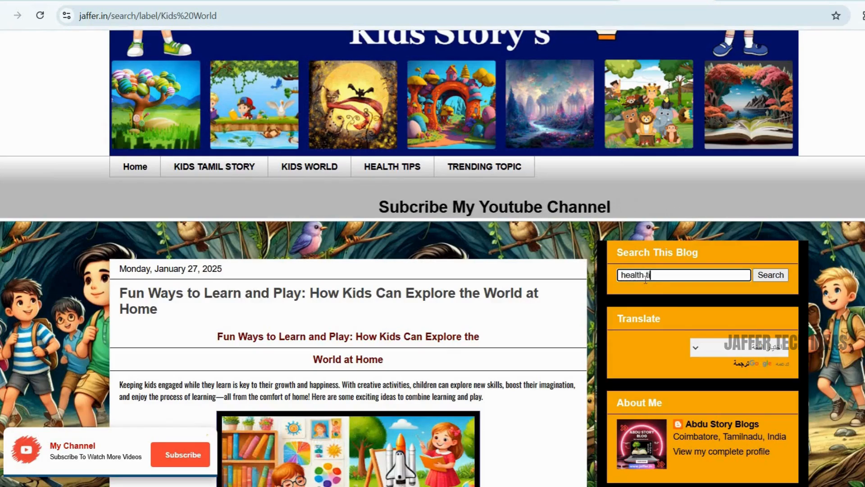
{"action": "key", "text": "Return"}
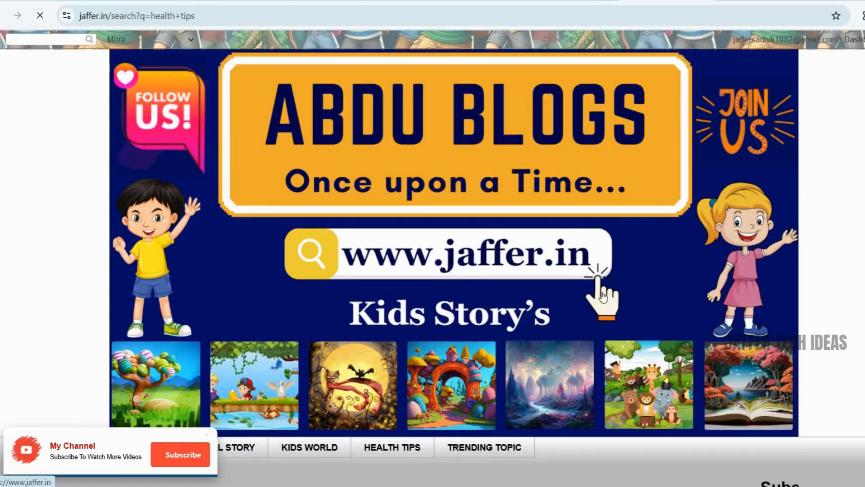
{"action": "scroll", "coordinate": [558, 295], "scroll_direction": "down", "scroll_amount": 10}
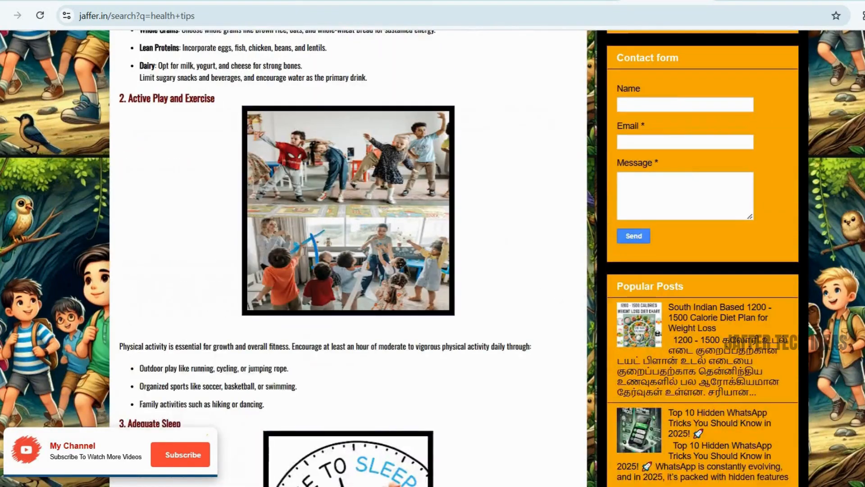
{"action": "scroll", "coordinate": [401, 260], "scroll_direction": "up", "scroll_amount": 10}
{"action": "scroll", "coordinate": [378, 291], "scroll_direction": "up", "scroll_amount": 6}
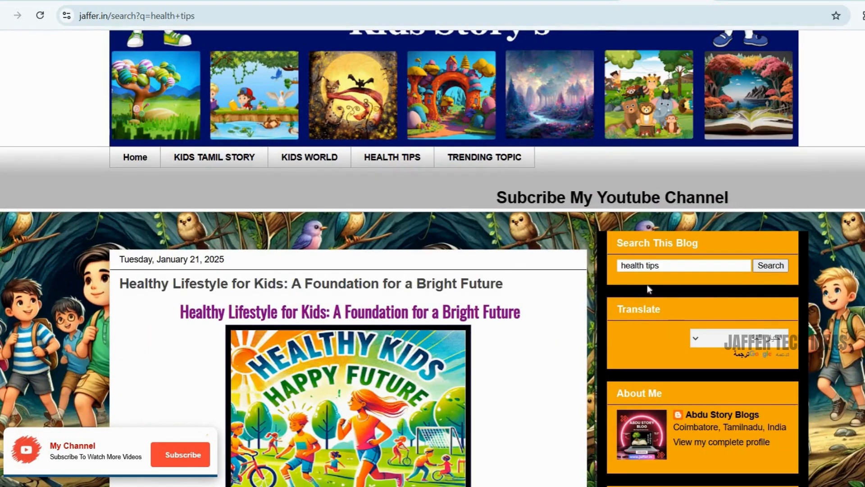
Return to the blog's layout and browse the gadgets available for sidebar-right-1, then close the list without adding one.
{"action": "key", "text": "alt+Left"}
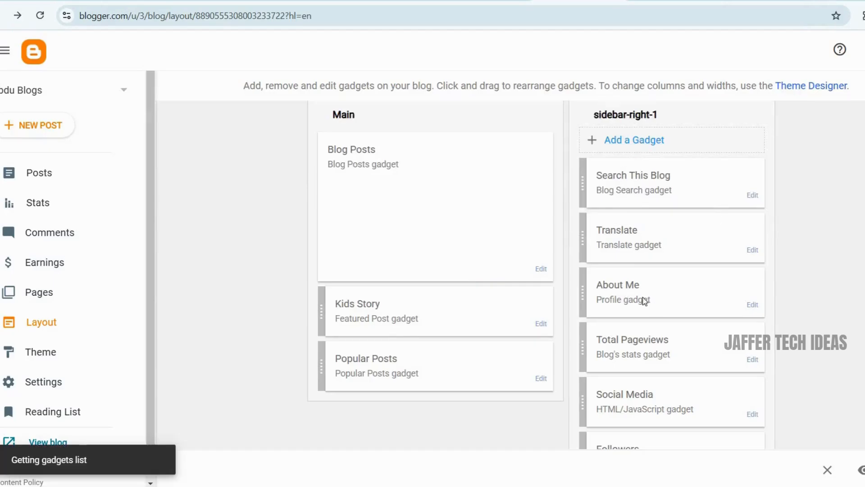
{"action": "scroll", "coordinate": [469, 251], "scroll_direction": "down", "scroll_amount": 5}
{"action": "scroll", "coordinate": [470, 251], "scroll_direction": "down", "scroll_amount": 10}
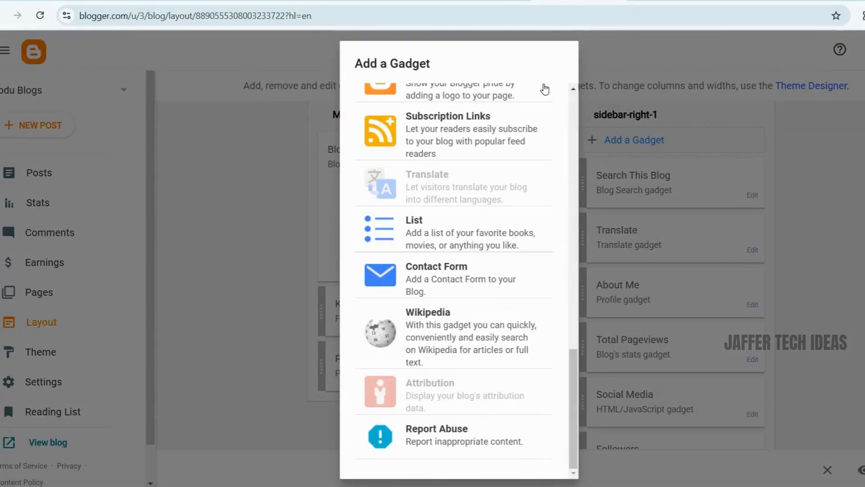
{"action": "left_click", "coordinate": [617, 262]}
{"action": "scroll", "coordinate": [634, 270], "scroll_direction": "up", "scroll_amount": 5}
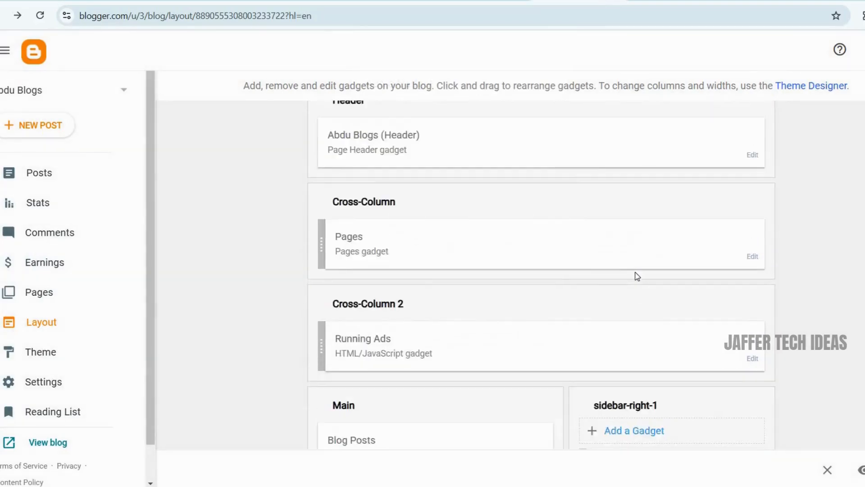
Check the area below the live blog's posts, then move the Search This Blog gadget into the Main section directly below Blog Posts.
{"action": "scroll", "coordinate": [631, 226], "scroll_direction": "down", "scroll_amount": 5}
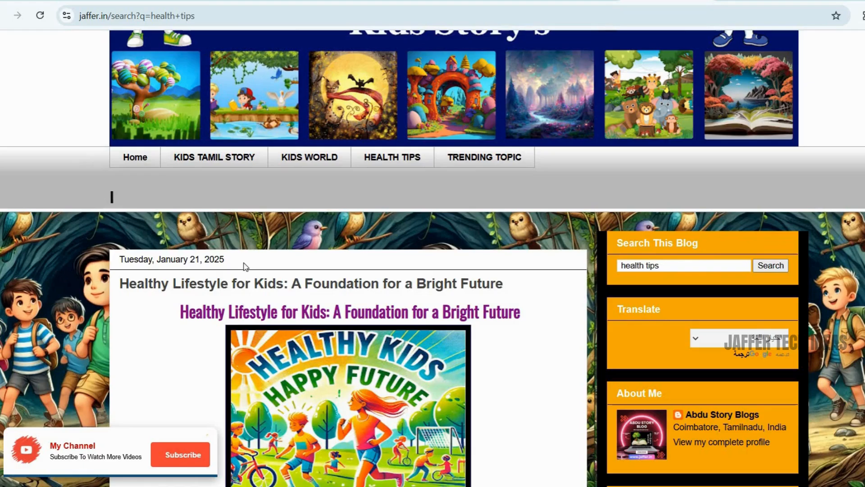
{"action": "scroll", "coordinate": [243, 217], "scroll_direction": "down", "scroll_amount": 15}
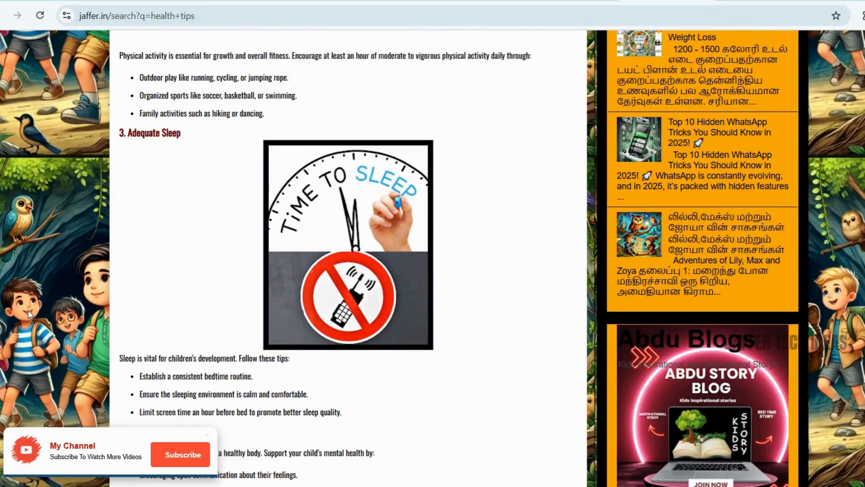
{"action": "scroll", "coordinate": [284, 314], "scroll_direction": "down", "scroll_amount": 20}
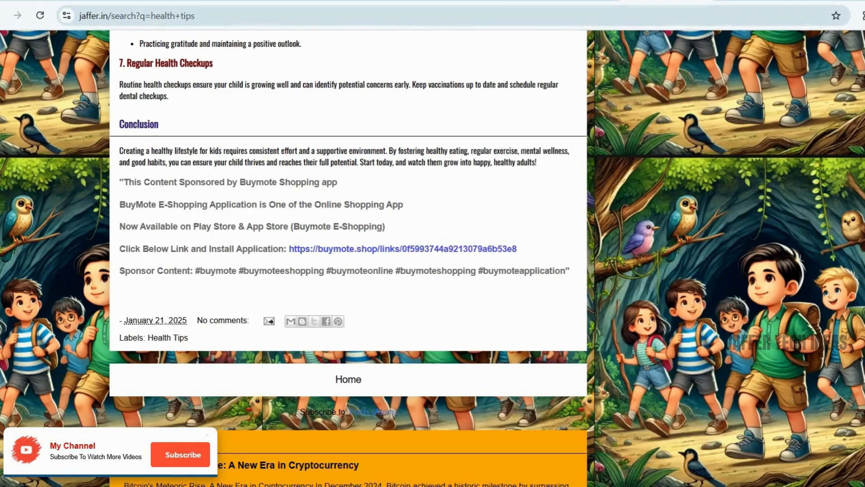
{"action": "key", "text": "alt+Left"}
{"action": "left_click_drag", "start_coordinate": [576, 190], "coordinate": [639, 190]}
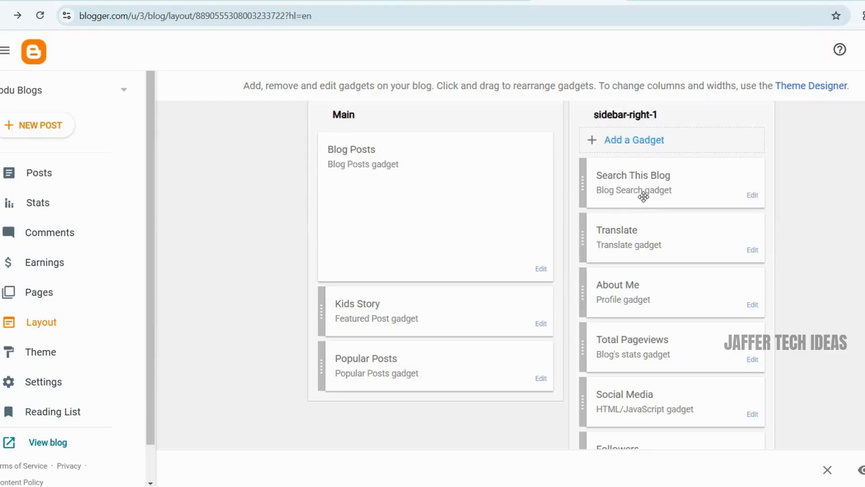
{"action": "left_click_drag", "start_coordinate": [615, 197], "coordinate": [413, 260]}
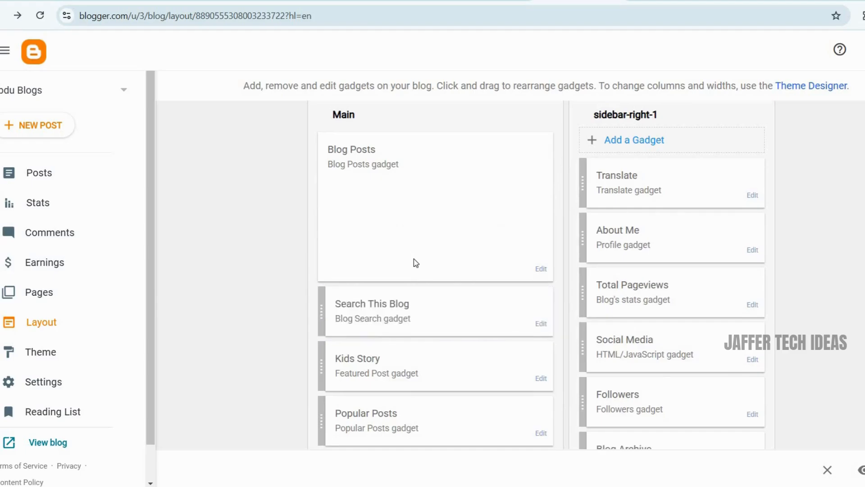
Reload the live blog and examine where the Search This Blog box sits below the posts.
{"action": "scroll", "coordinate": [414, 260], "scroll_direction": "up", "scroll_amount": 5}
{"action": "scroll", "coordinate": [473, 264], "scroll_direction": "down", "scroll_amount": 10}
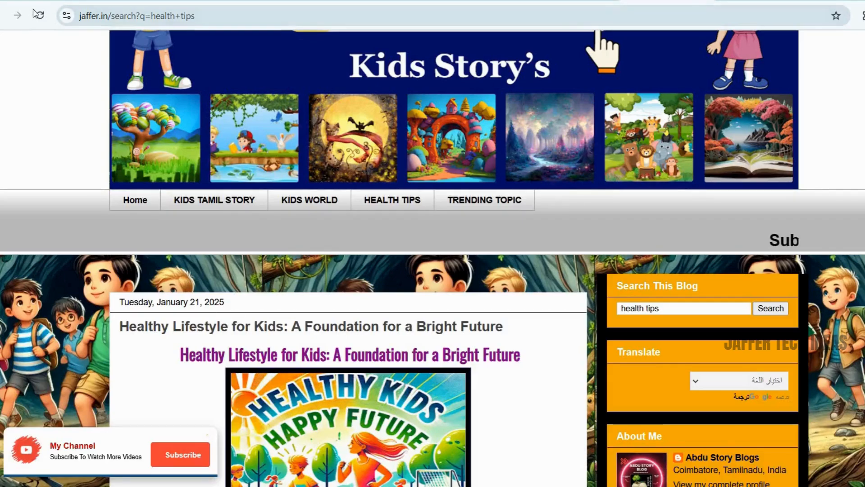
{"action": "left_click", "coordinate": [39, 17]}
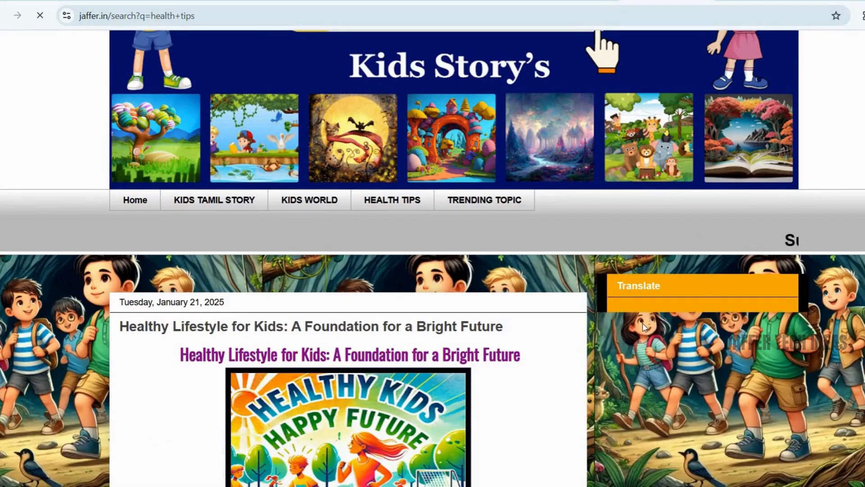
{"action": "scroll", "coordinate": [526, 301], "scroll_direction": "down", "scroll_amount": 15}
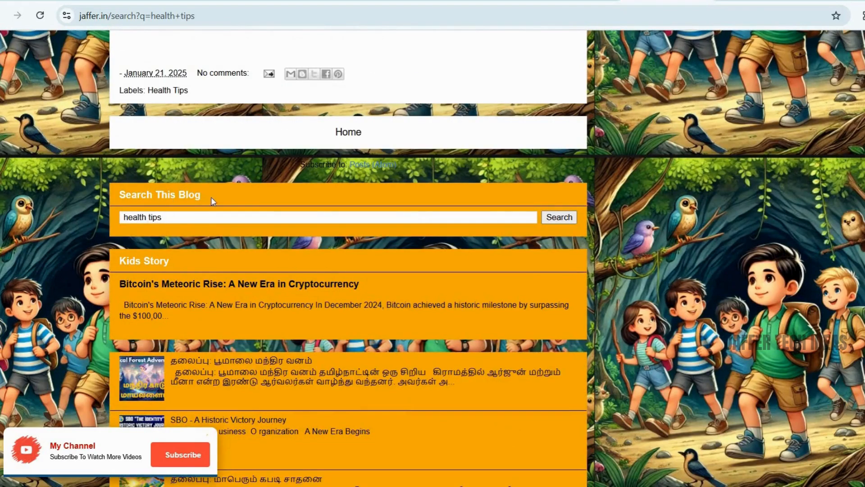
{"action": "scroll", "coordinate": [512, 323], "scroll_direction": "up", "scroll_amount": 20}
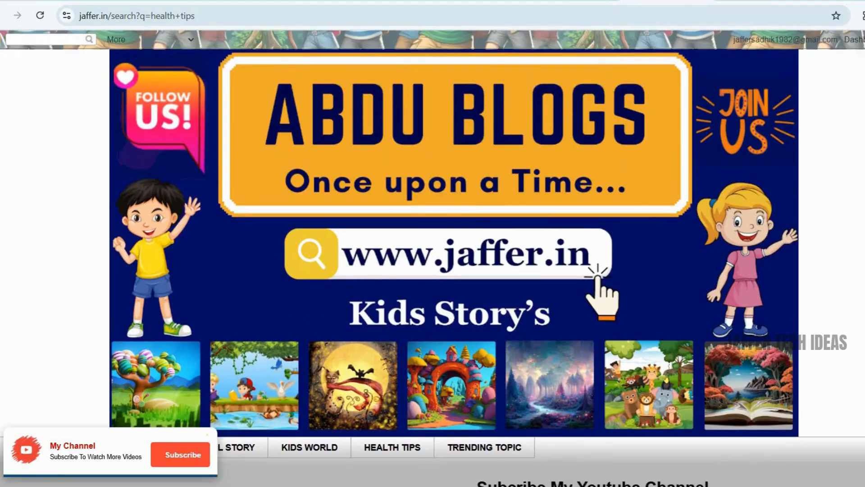
Move the Search This Blog gadget from the Main section back to the top of sidebar-right-1.
{"action": "left_click", "coordinate": [579, 1]}
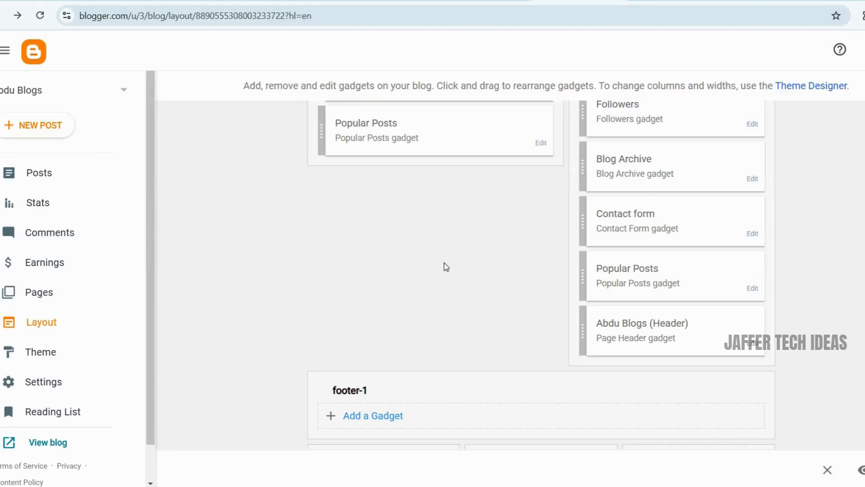
{"action": "scroll", "coordinate": [437, 320], "scroll_direction": "up", "scroll_amount": 10}
{"action": "scroll", "coordinate": [439, 321], "scroll_direction": "down", "scroll_amount": 5}
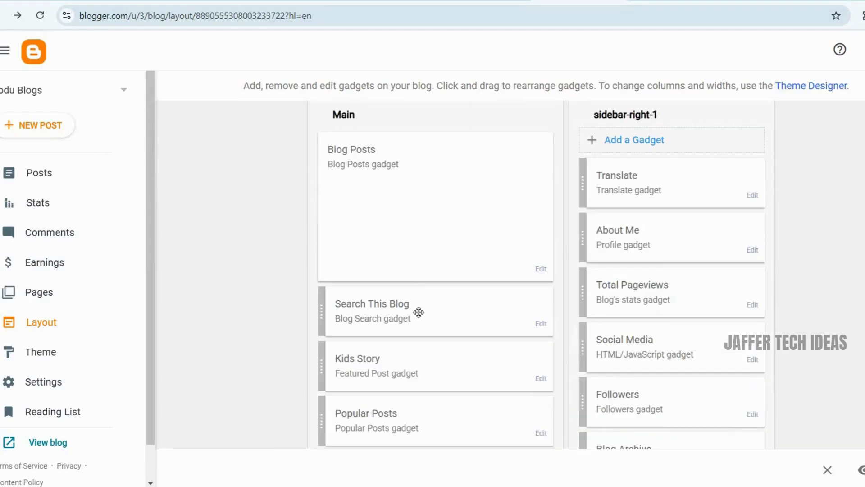
{"action": "left_click_drag", "start_coordinate": [417, 311], "coordinate": [677, 181]}
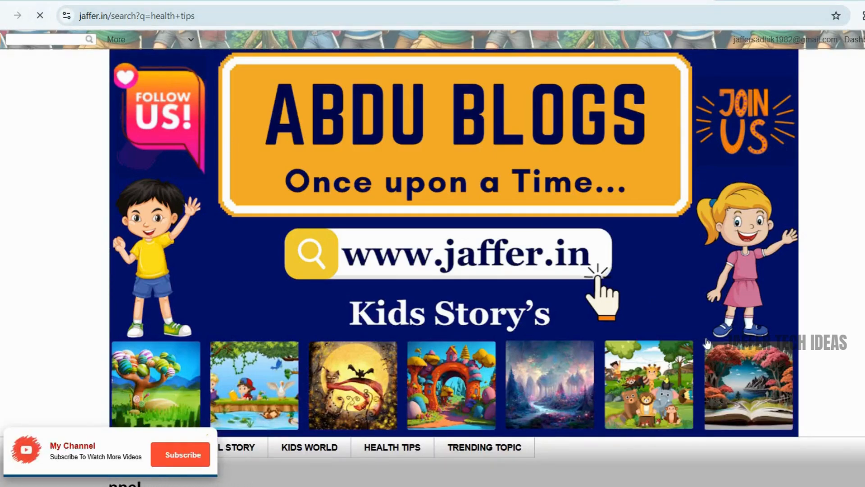
Check the Search This Blog box on the live blog, then open the Cross-Column Pages gadget and review its page list.
{"action": "scroll", "coordinate": [703, 333], "scroll_direction": "down", "scroll_amount": 6}
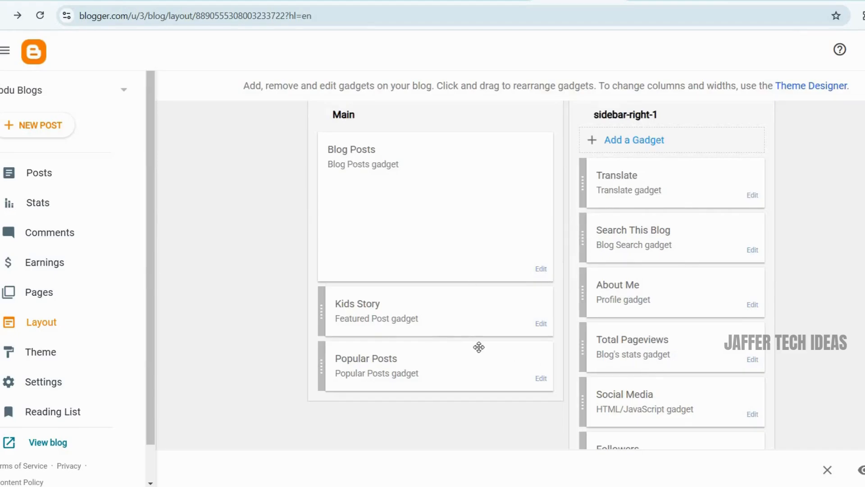
{"action": "scroll", "coordinate": [479, 347], "scroll_direction": "up", "scroll_amount": 6}
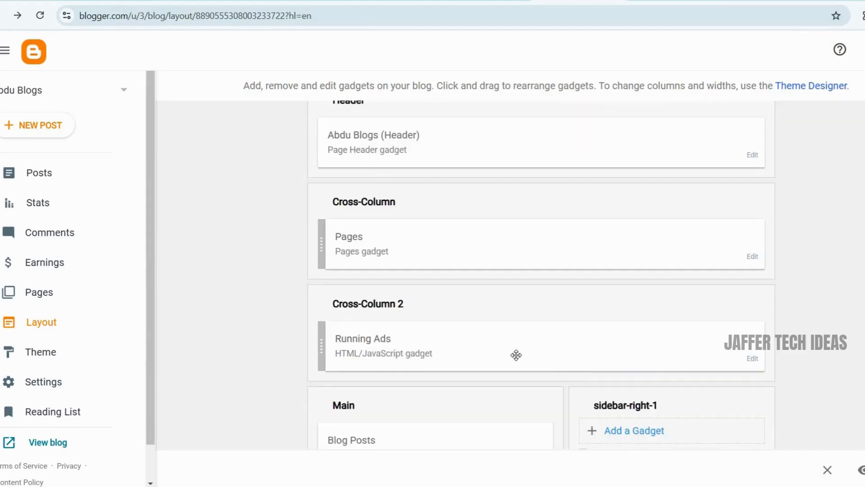
{"action": "left_click", "coordinate": [751, 256]}
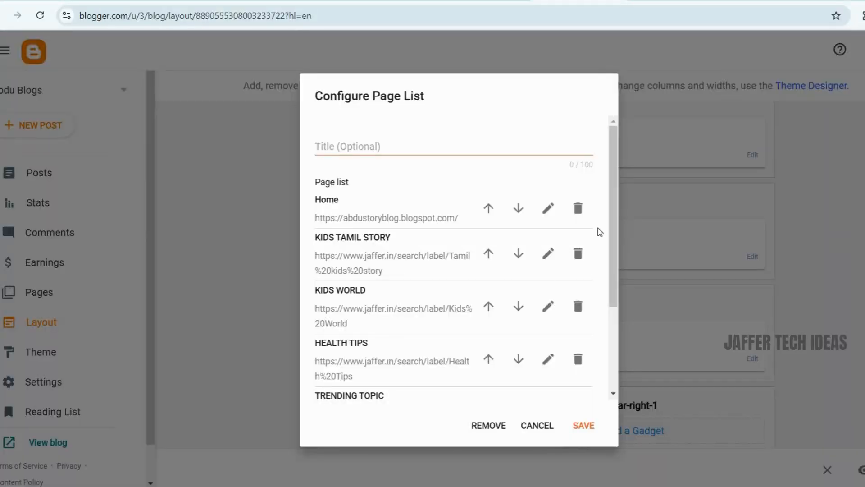
{"action": "scroll", "coordinate": [611, 258], "scroll_direction": "down", "scroll_amount": 2}
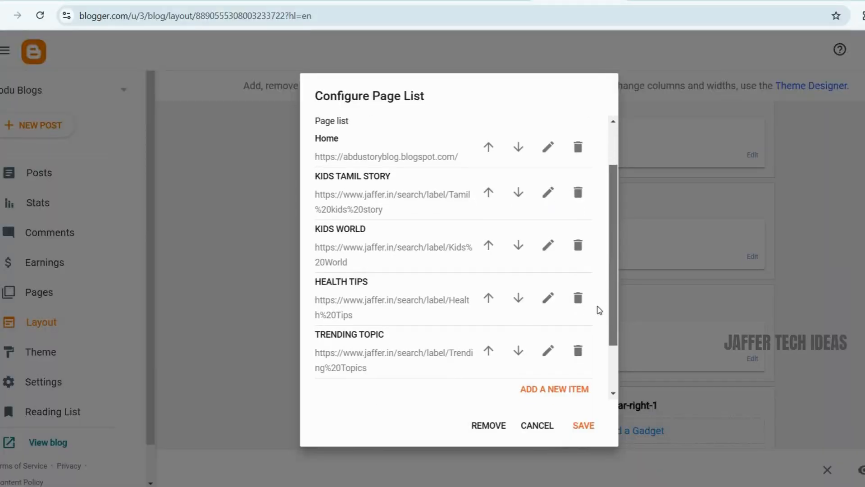
Add an item named Feedback with no URL to the page list and save the Pages gadget.
{"action": "left_click", "coordinate": [555, 391]}
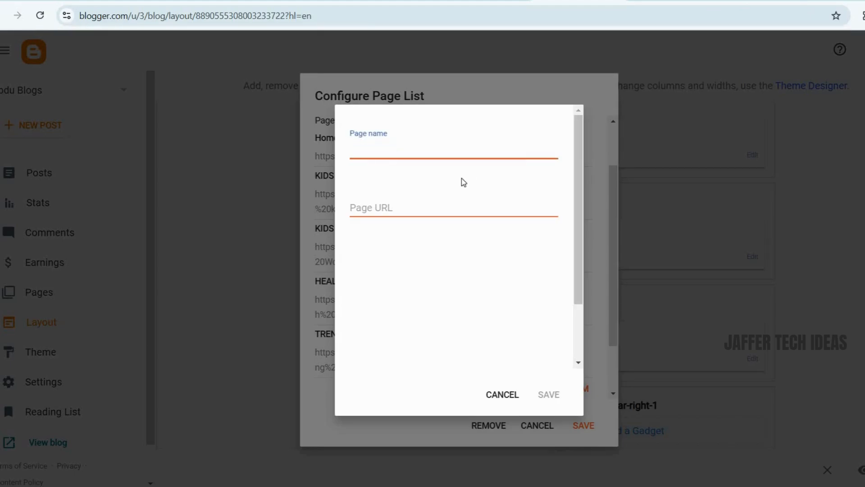
{"action": "type", "text": "Rev"}
{"action": "key", "text": "BackSpace"}
{"action": "key", "text": "BackSpace"}
{"action": "key", "text": "BackSpace"}
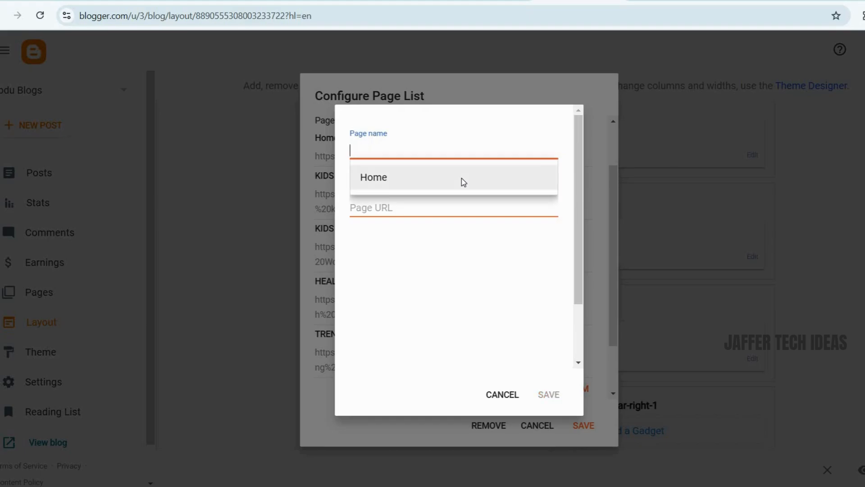
{"action": "type", "text": "Feedback"}
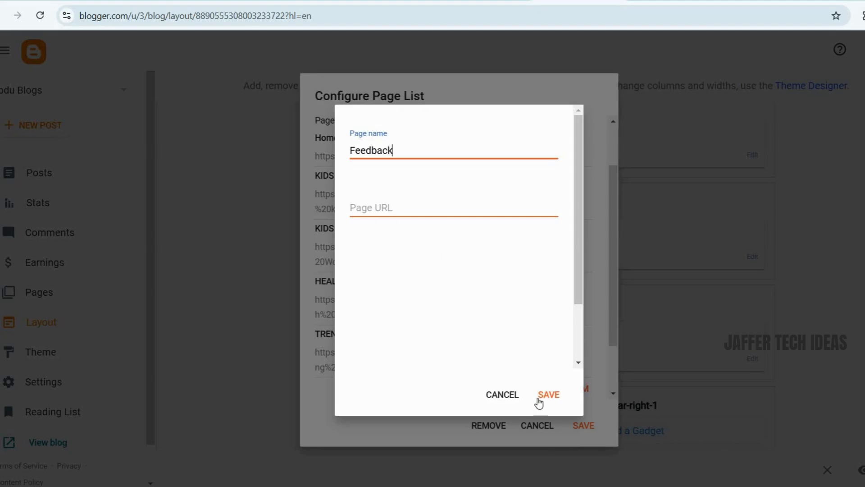
{"action": "left_click", "coordinate": [556, 399]}
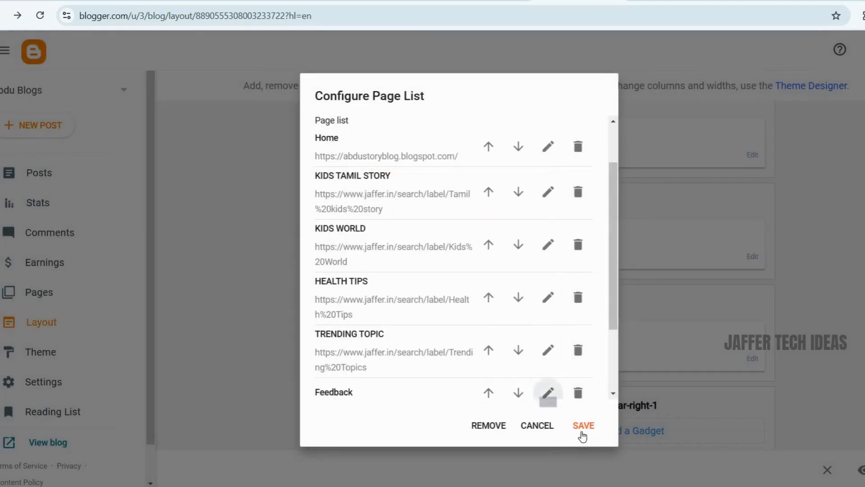
{"action": "left_click", "coordinate": [583, 426]}
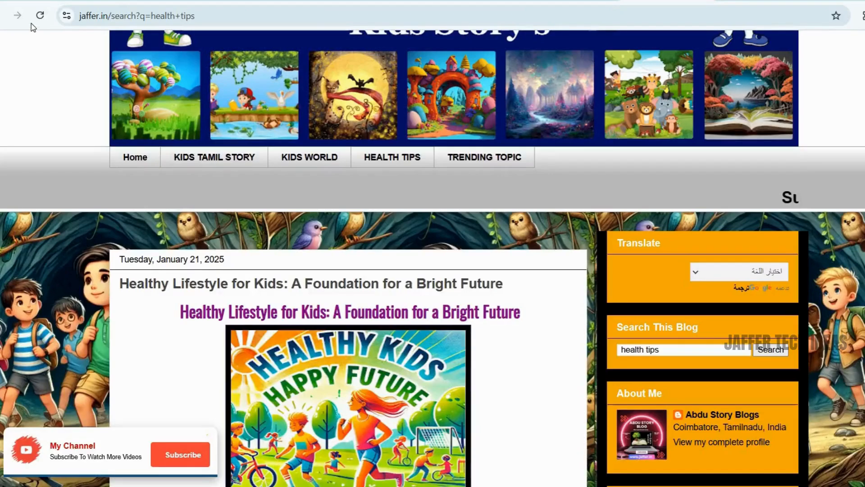
Reload the live blog, open the Feedback entry in its page menu and look through the page it leads to.
{"action": "left_click", "coordinate": [40, 19]}
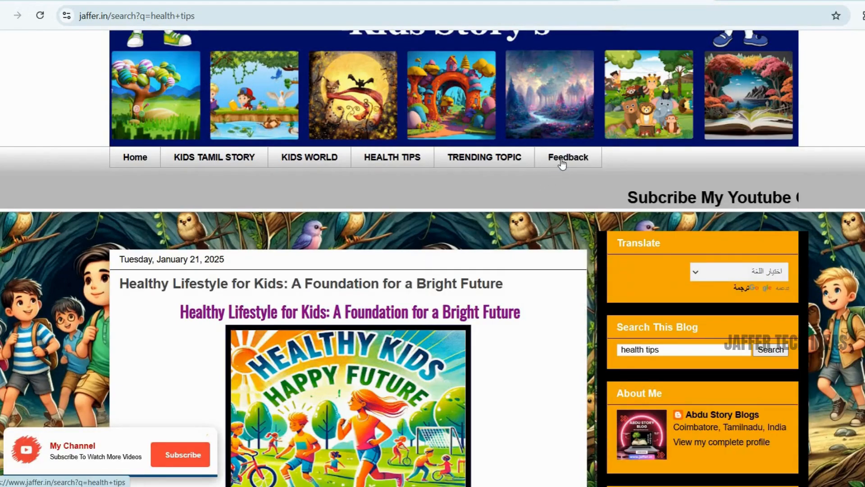
{"action": "left_click", "coordinate": [562, 164]}
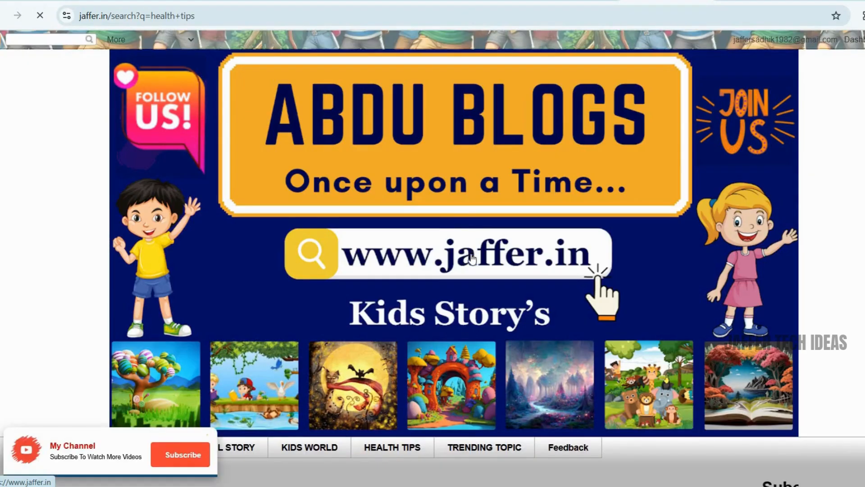
{"action": "scroll", "coordinate": [619, 311], "scroll_direction": "down", "scroll_amount": 20}
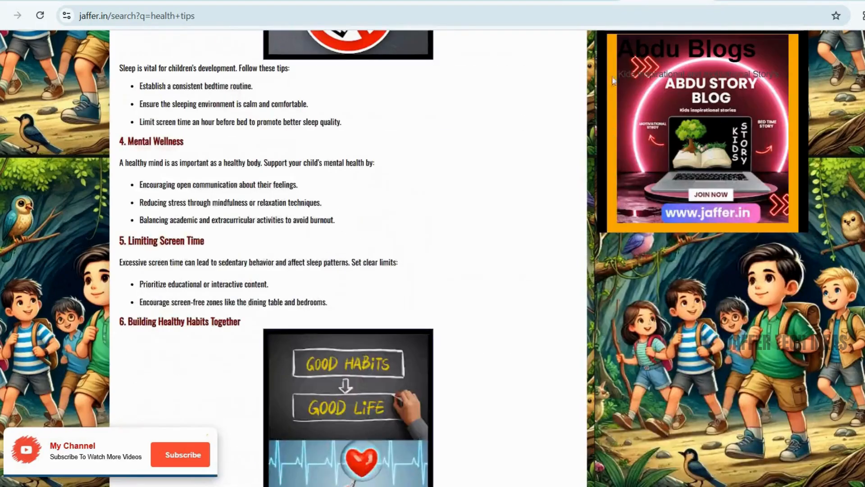
{"action": "scroll", "coordinate": [619, 310], "scroll_direction": "up", "scroll_amount": 14}
Return to the Blogger layout, open the blog's theme page and view the additional theme options without choosing one.
{"action": "left_click", "coordinate": [579, 1]}
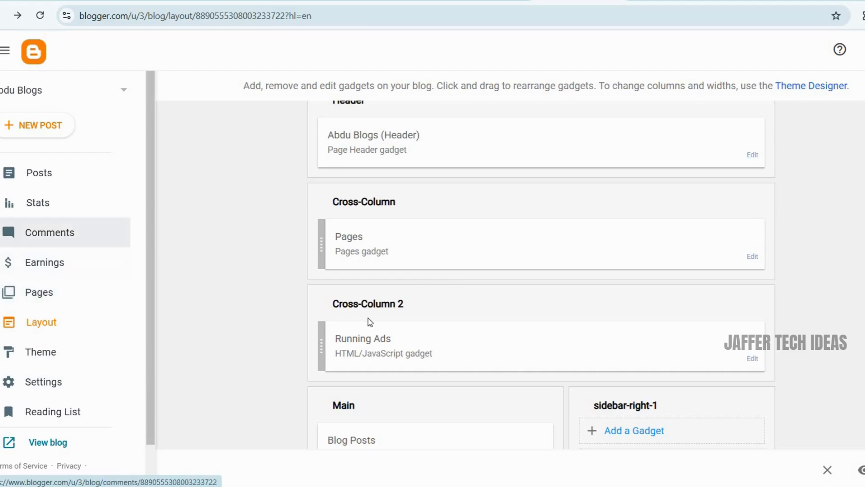
{"action": "scroll", "coordinate": [432, 295], "scroll_direction": "up", "scroll_amount": 4}
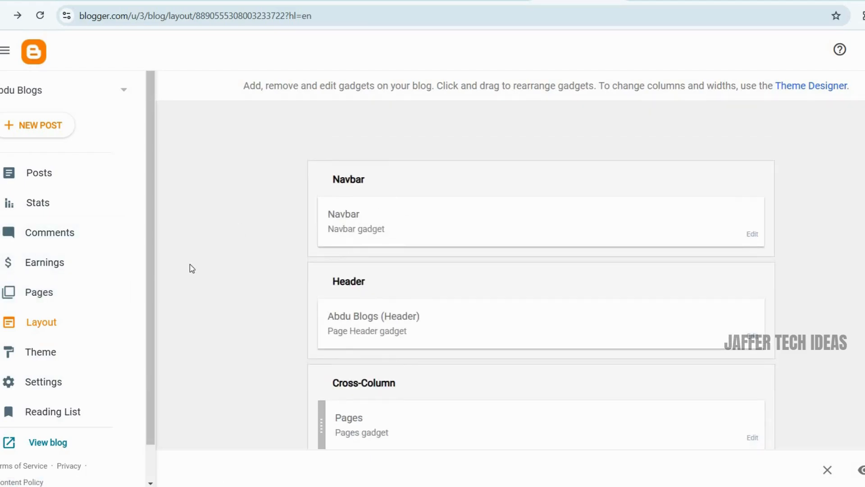
{"action": "left_click", "coordinate": [36, 352]}
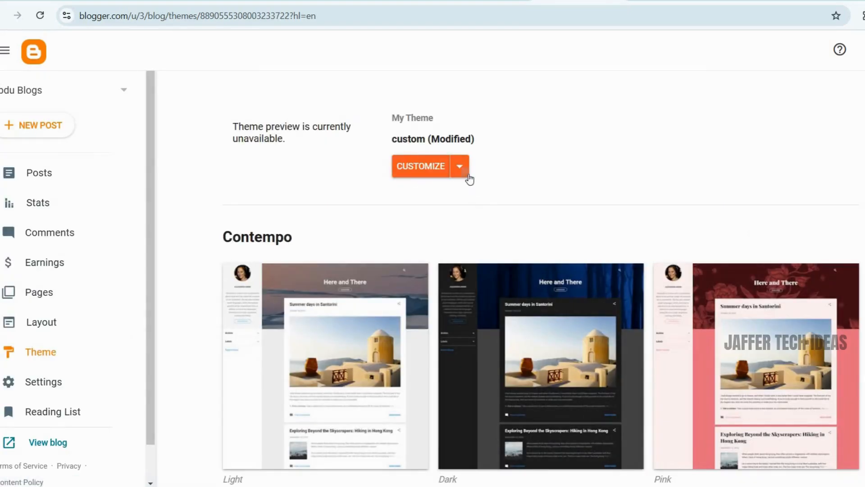
{"action": "left_click", "coordinate": [460, 167]}
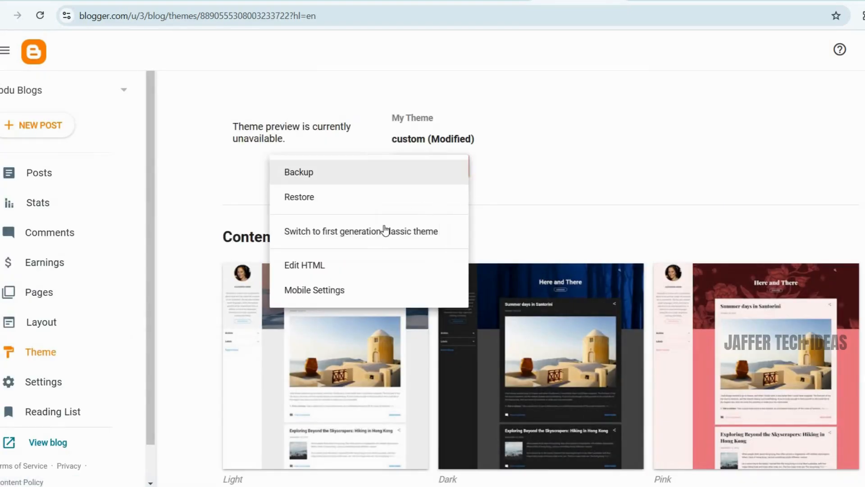
{"action": "left_click", "coordinate": [490, 183]}
Open the theme customizer and examine the Advanced font and color settings for Page, comparing them with the live blog and preview.
{"action": "left_click", "coordinate": [424, 174]}
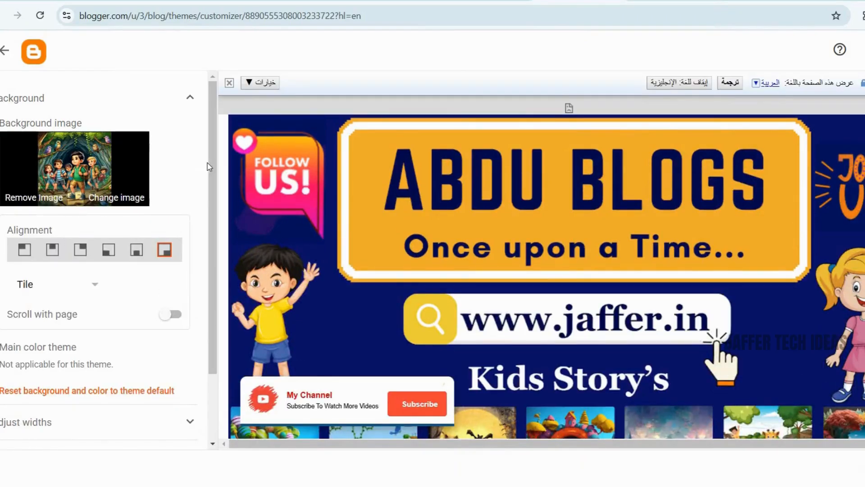
{"action": "scroll", "coordinate": [207, 199], "scroll_direction": "down", "scroll_amount": 2}
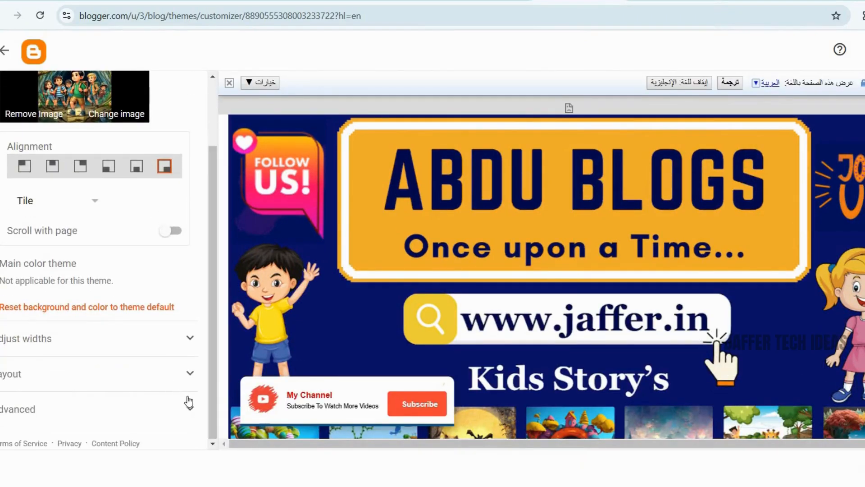
{"action": "left_click", "coordinate": [180, 404]}
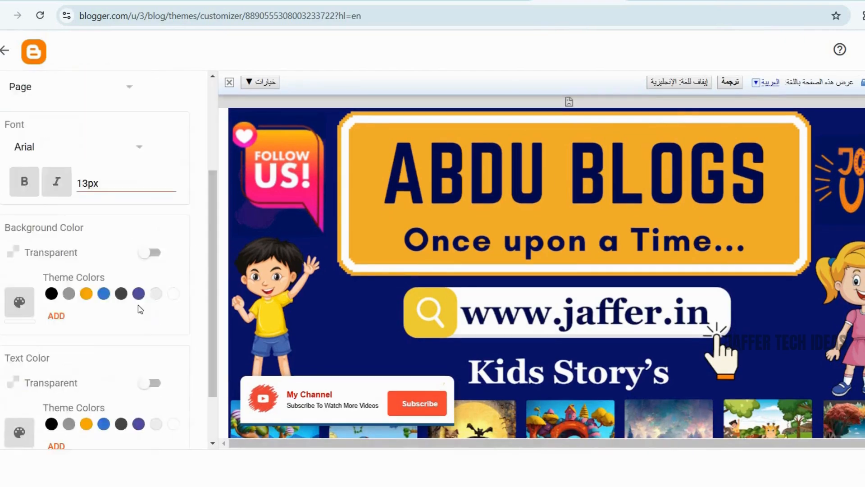
{"action": "scroll", "coordinate": [141, 309], "scroll_direction": "down", "scroll_amount": 2}
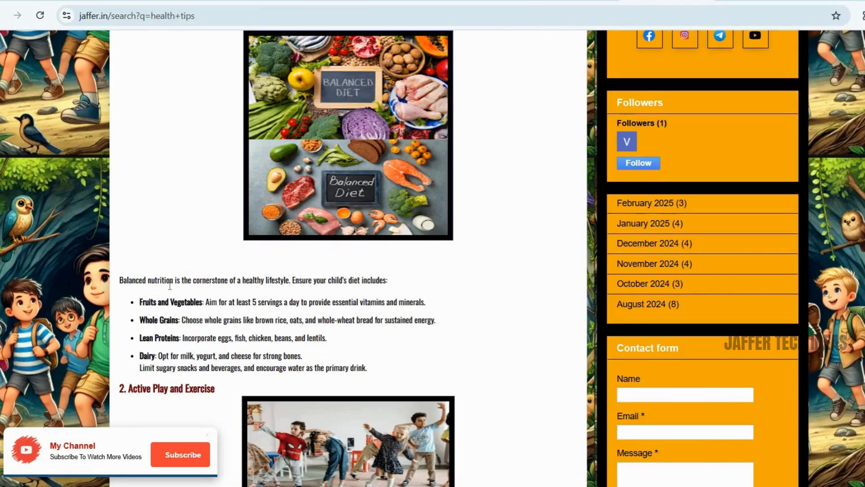
{"action": "scroll", "coordinate": [355, 353], "scroll_direction": "down", "scroll_amount": 13}
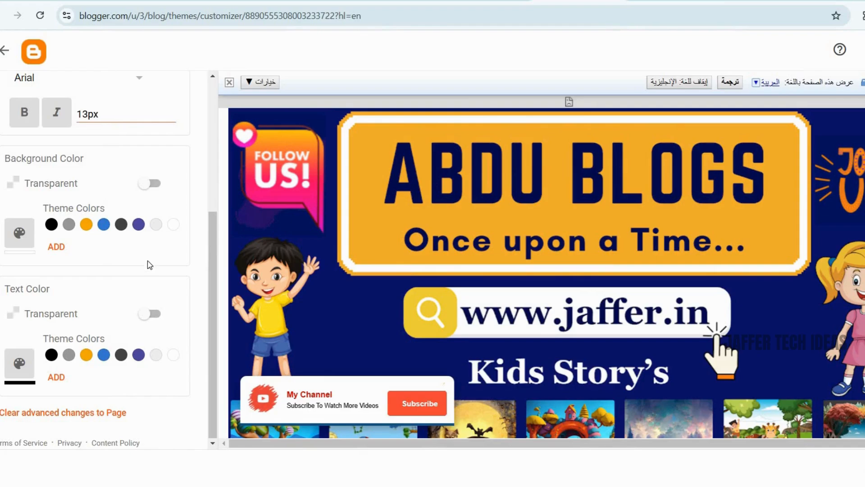
{"action": "scroll", "coordinate": [150, 265], "scroll_direction": "up", "scroll_amount": 5}
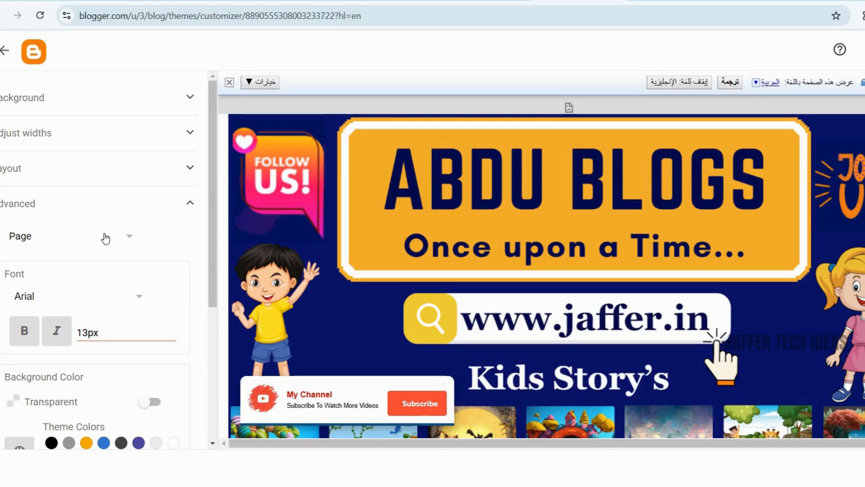
{"action": "scroll", "coordinate": [397, 287], "scroll_direction": "down", "scroll_amount": 10}
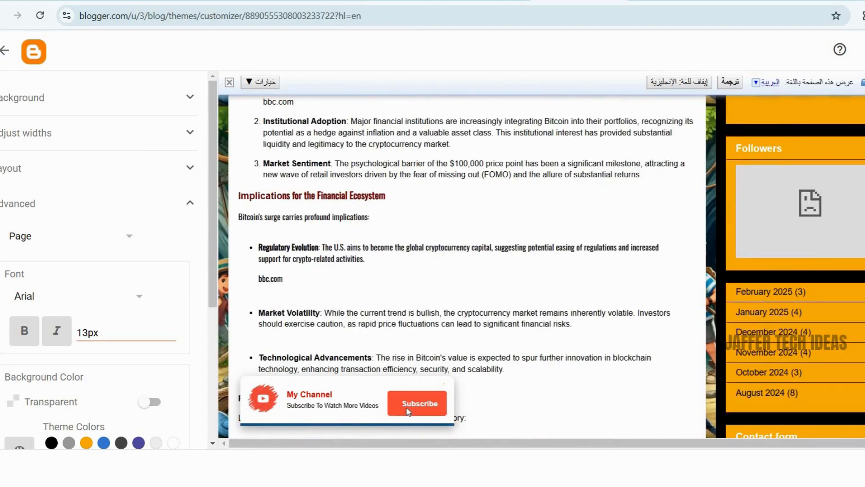
Leave the theme customizer and follow the My Channel Subscribe link on the live blog.
{"action": "left_click", "coordinate": [4, 53]}
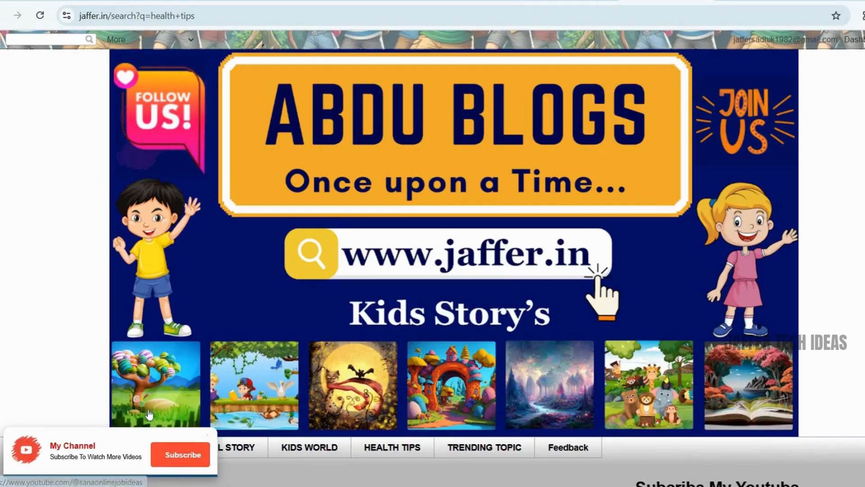
{"action": "left_click", "coordinate": [164, 454]}
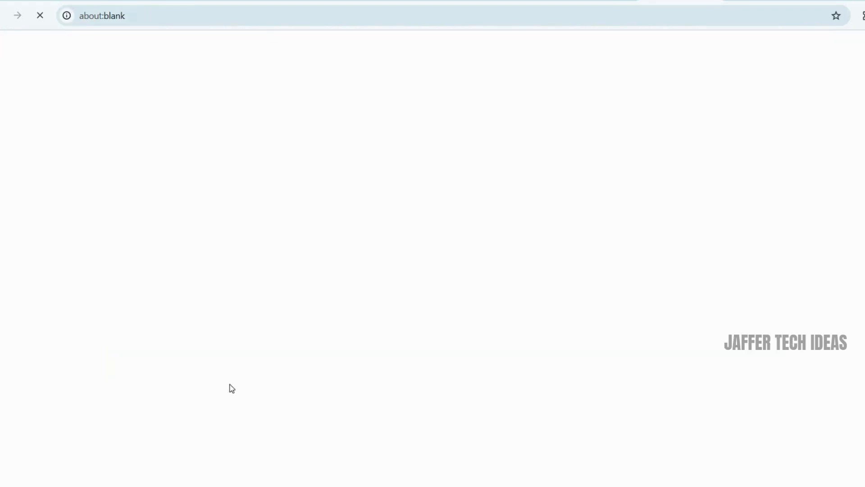